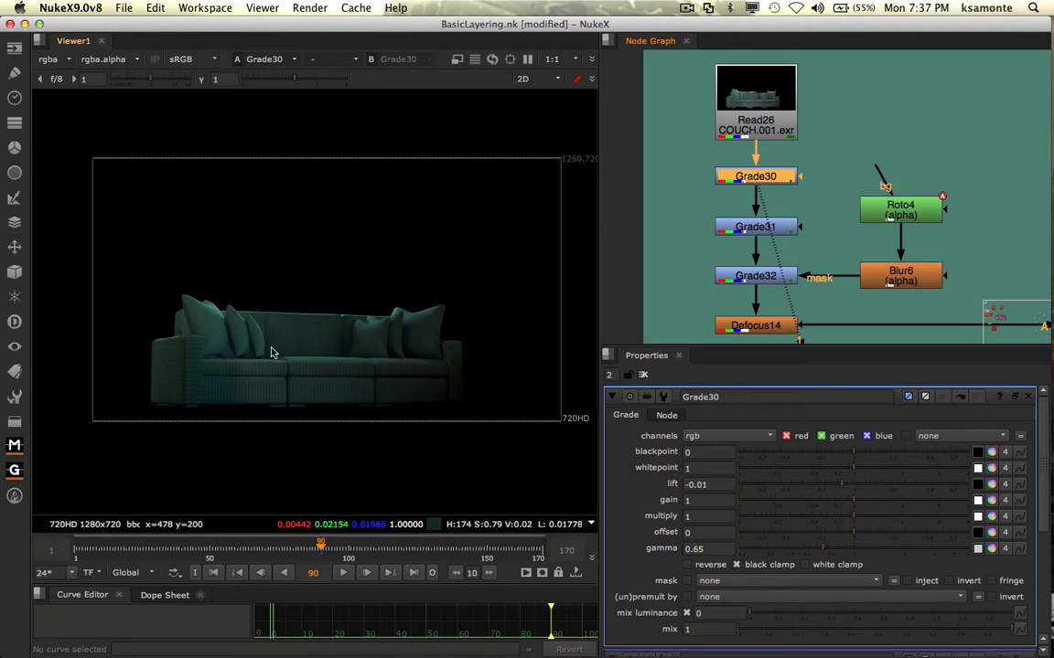
Compare the couch in the viewer through Grade31 and Grade30, and review Grade31's settings
double_click(731, 233)
key("1")
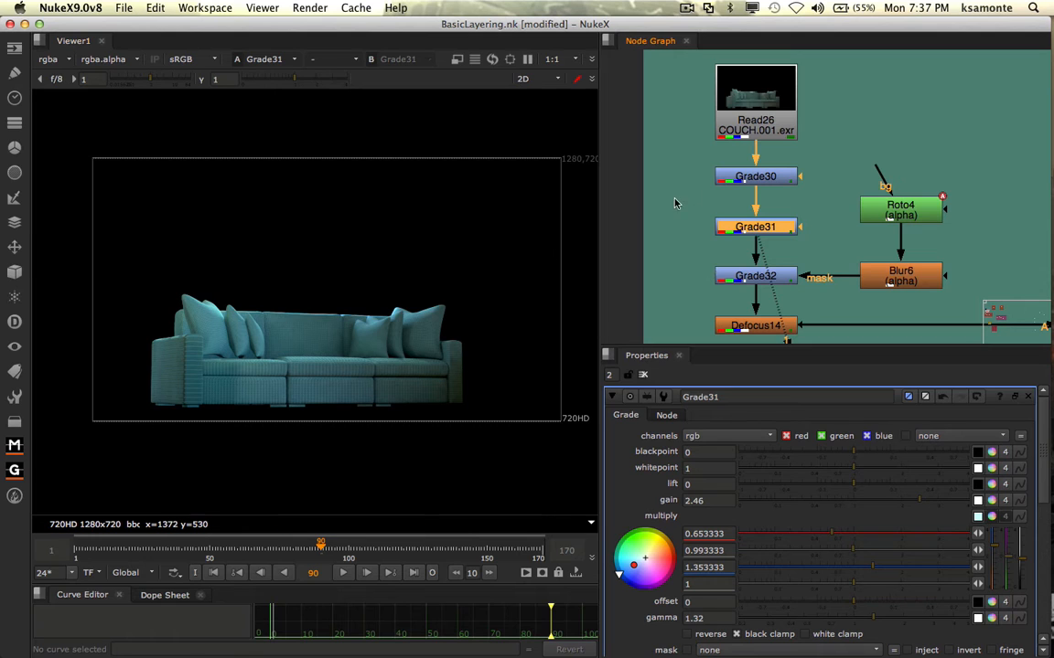
left_click(744, 179)
key("1")
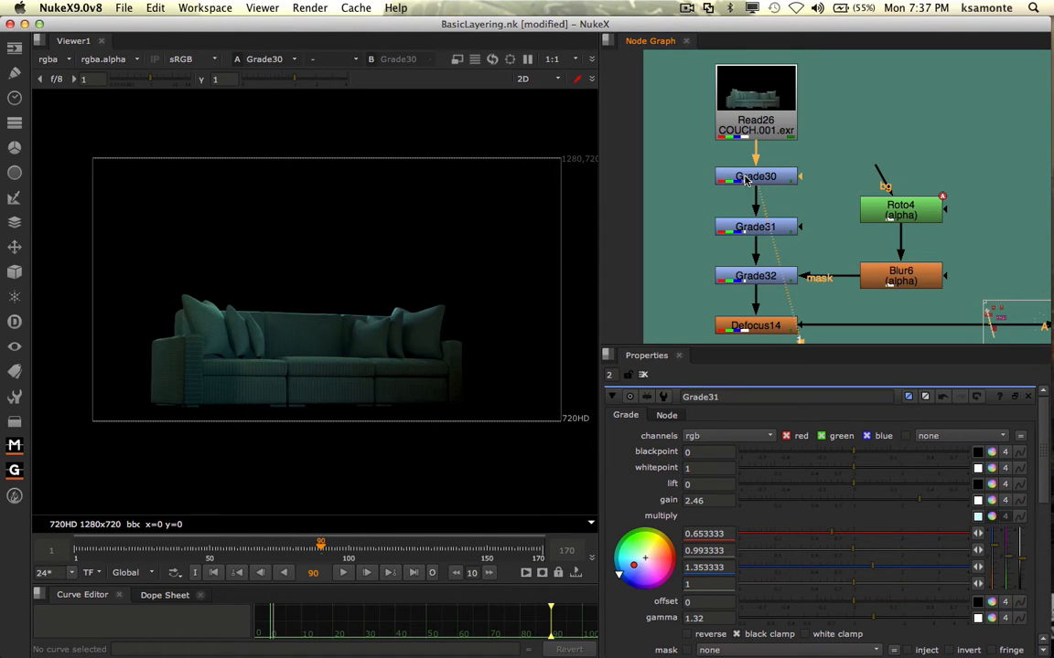
left_click(771, 224)
key("1")
left_click(785, 234)
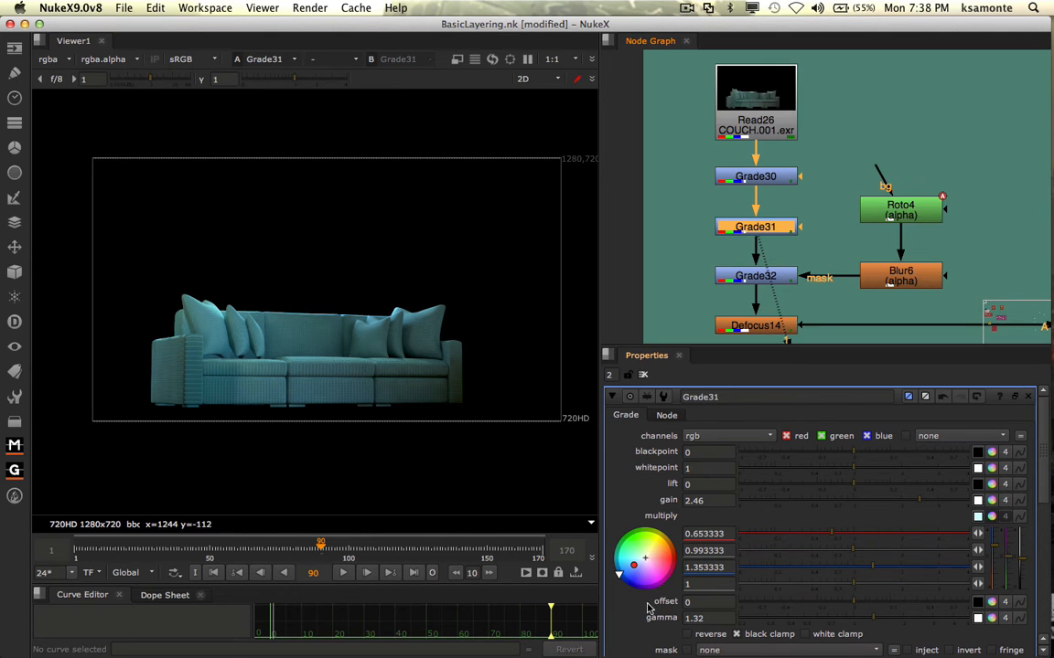
scroll(668, 620, "down", 3)
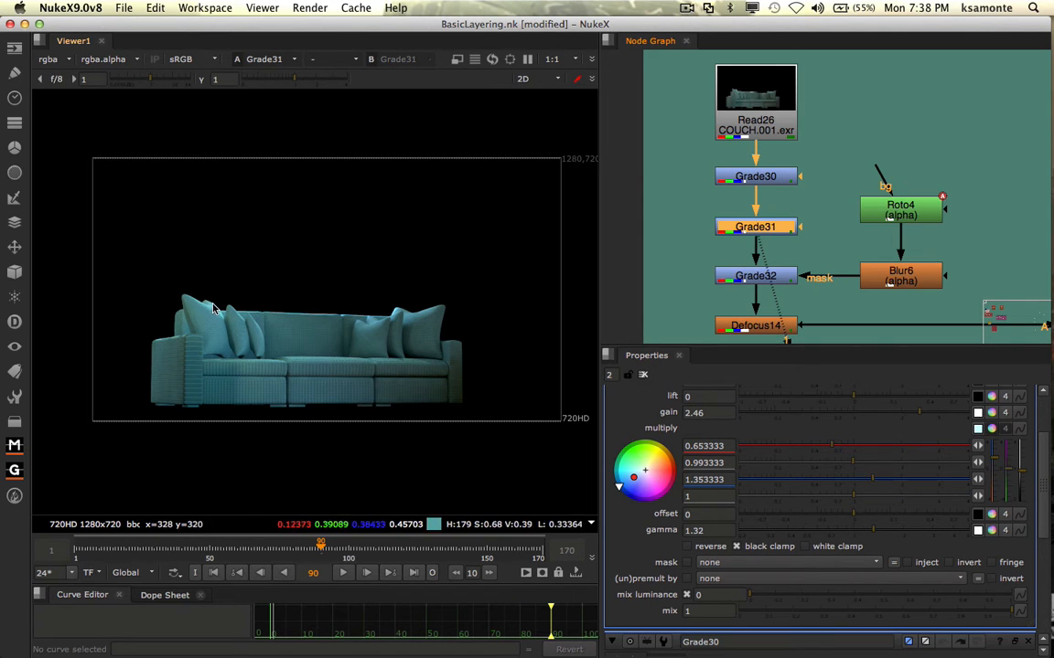
scroll(740, 352, "down", 2)
Inspect Grade32's settings and view its output on the couch
double_click(733, 278)
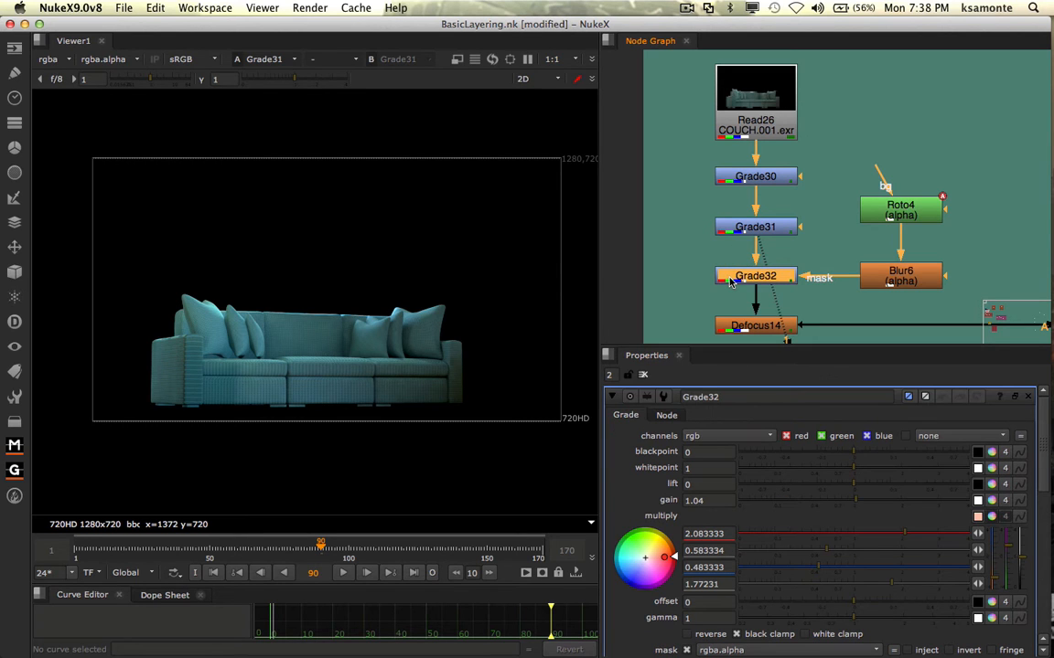
key("1")
left_click_drag(823, 292, 750, 260)
left_click(717, 247)
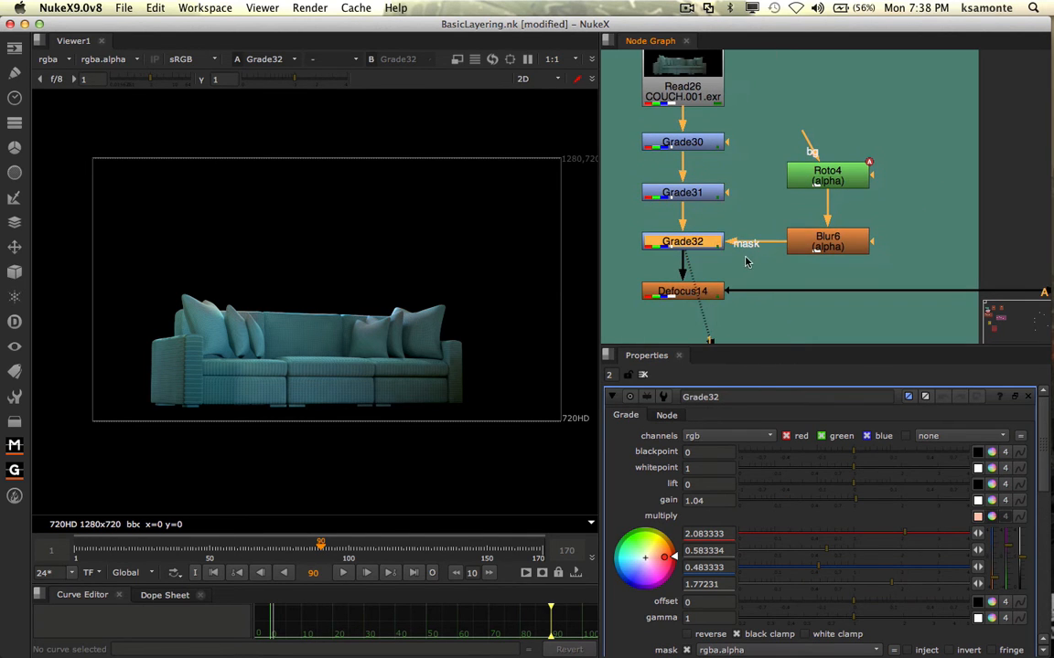
left_click_drag(728, 193, 760, 214)
Inspect the settings of the Roto4 and Blur6 nodes that feed Grade32's mask
left_click(814, 181)
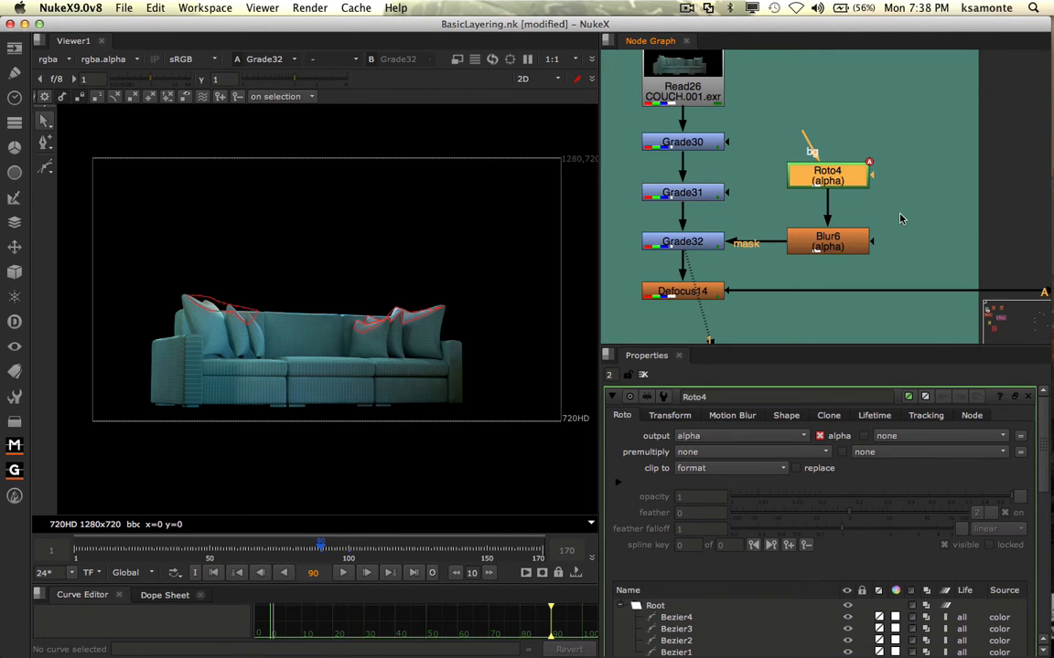
left_click_drag(901, 218, 829, 240)
double_click(818, 249)
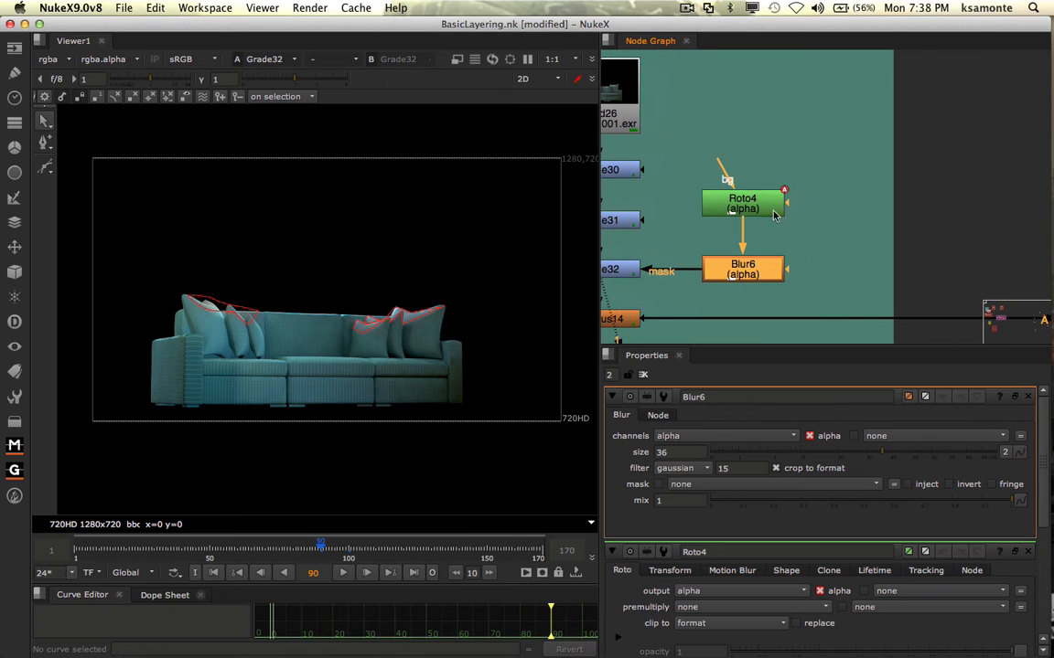
double_click(754, 209)
Add a new unconnected Roto node beside Roto4 in the node graph
left_click(856, 201)
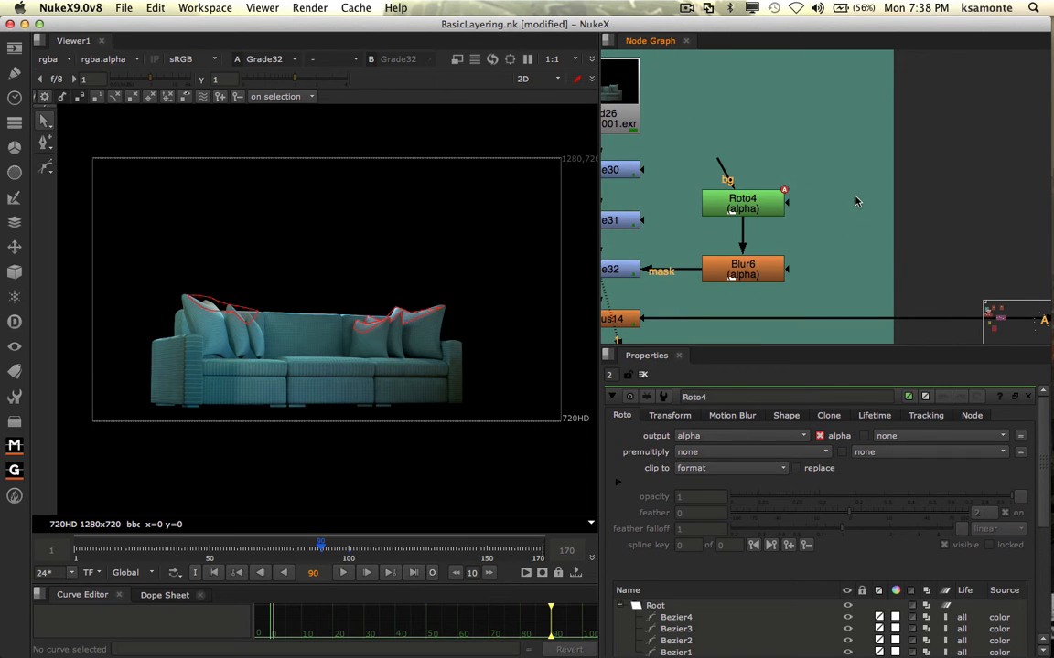
key("Tab")
type("o")
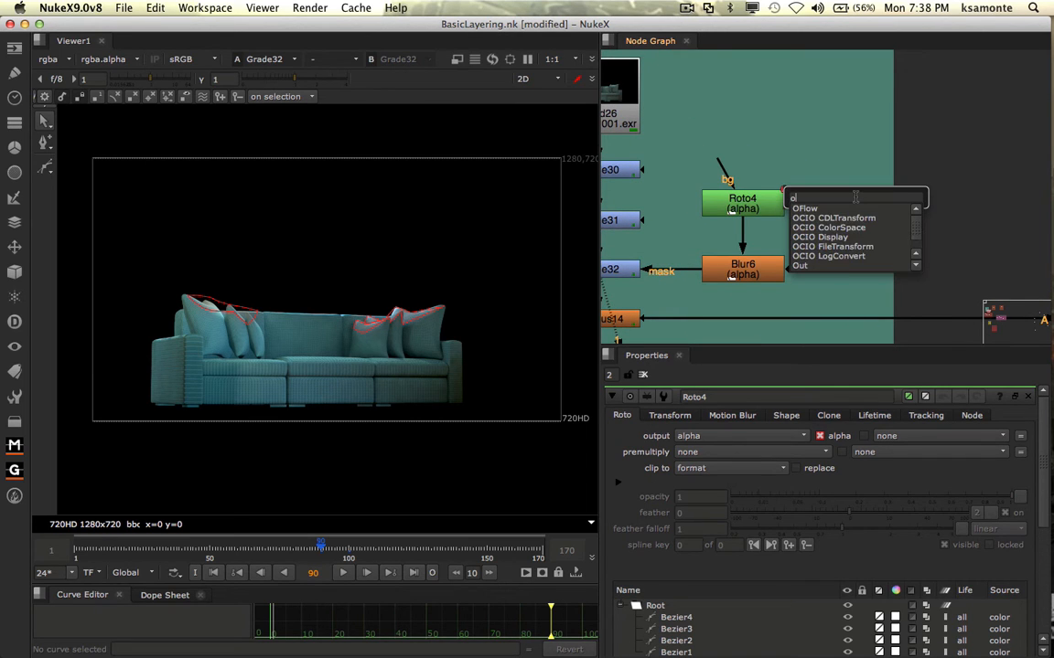
key("BackSpace")
type("ror")
key("BackSpace")
type("to")
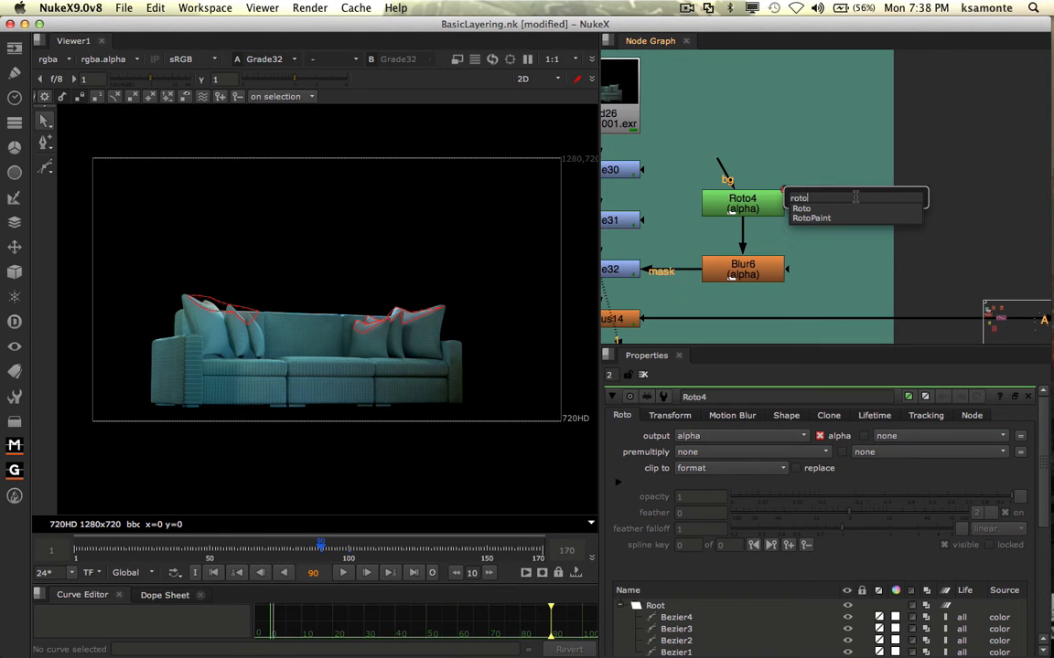
key("Return")
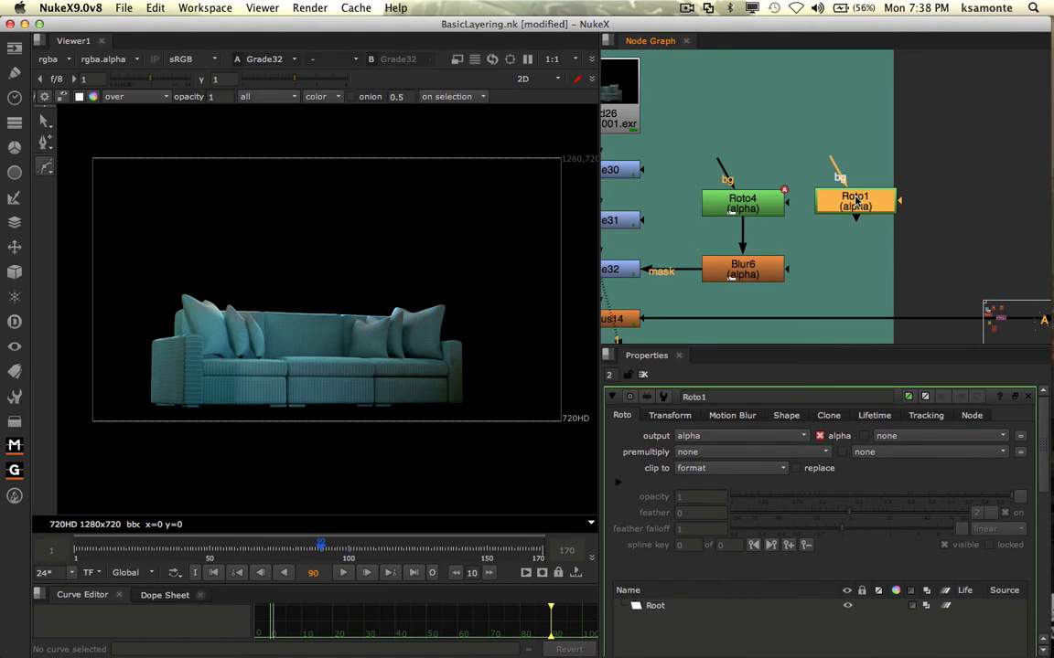
Examine the Roto node's selection, point-editing and shape-drawing tool options
scroll(475, 169, "up", 3)
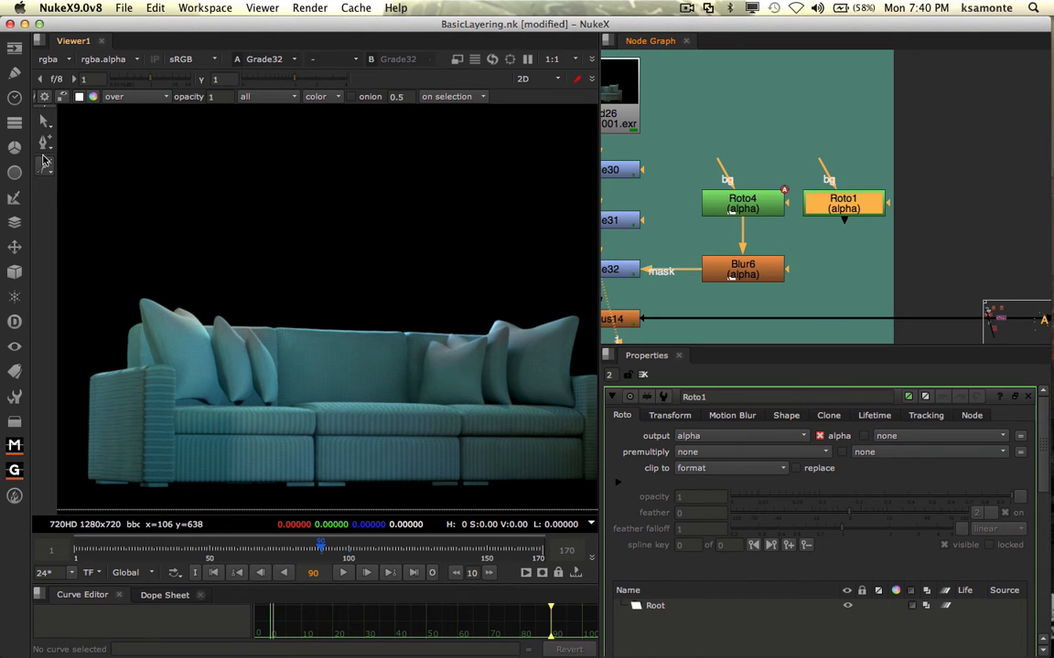
left_click(43, 122)
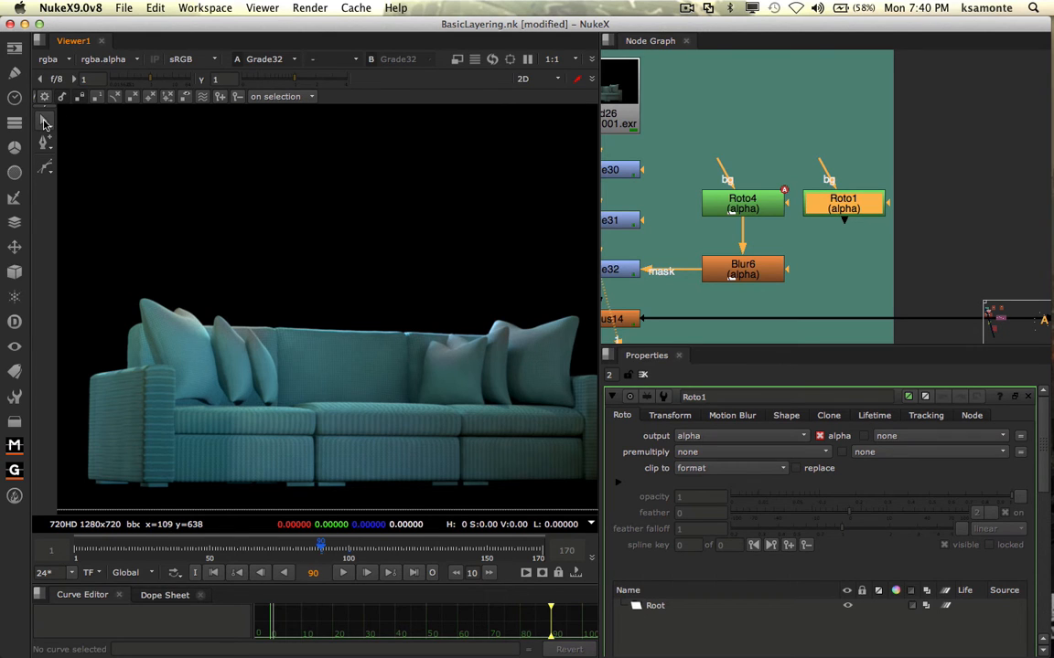
left_click(43, 122)
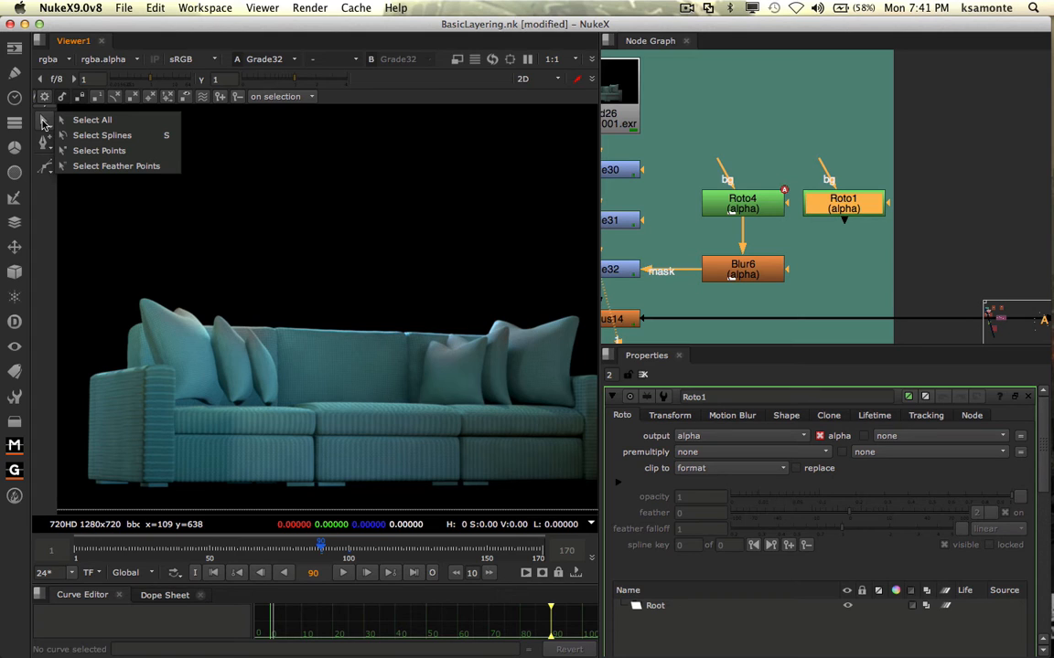
left_click(43, 143)
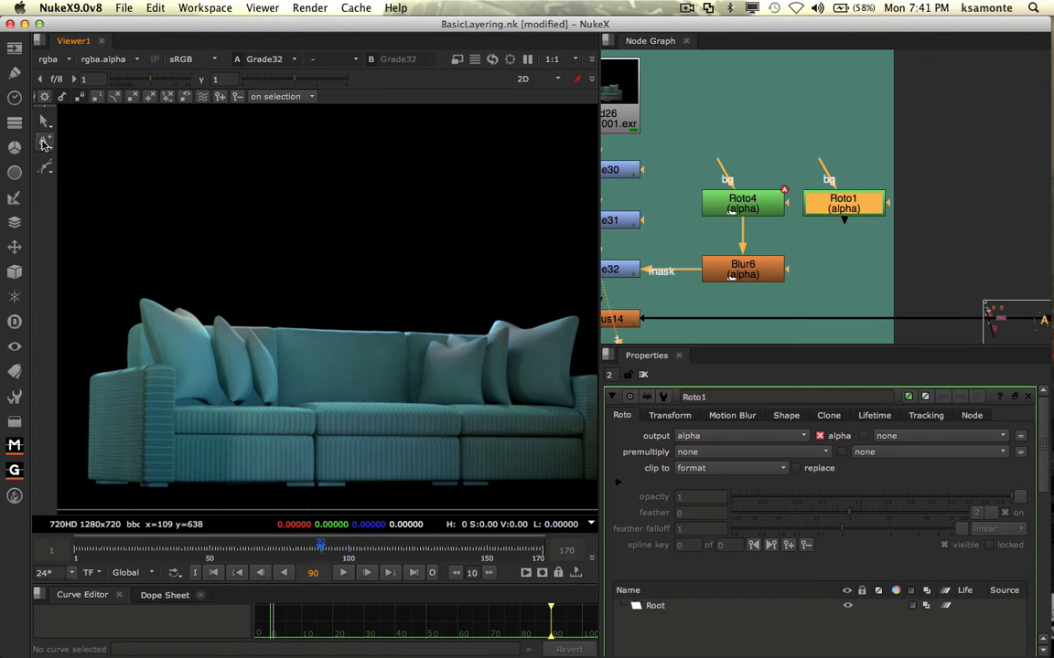
left_click(43, 143)
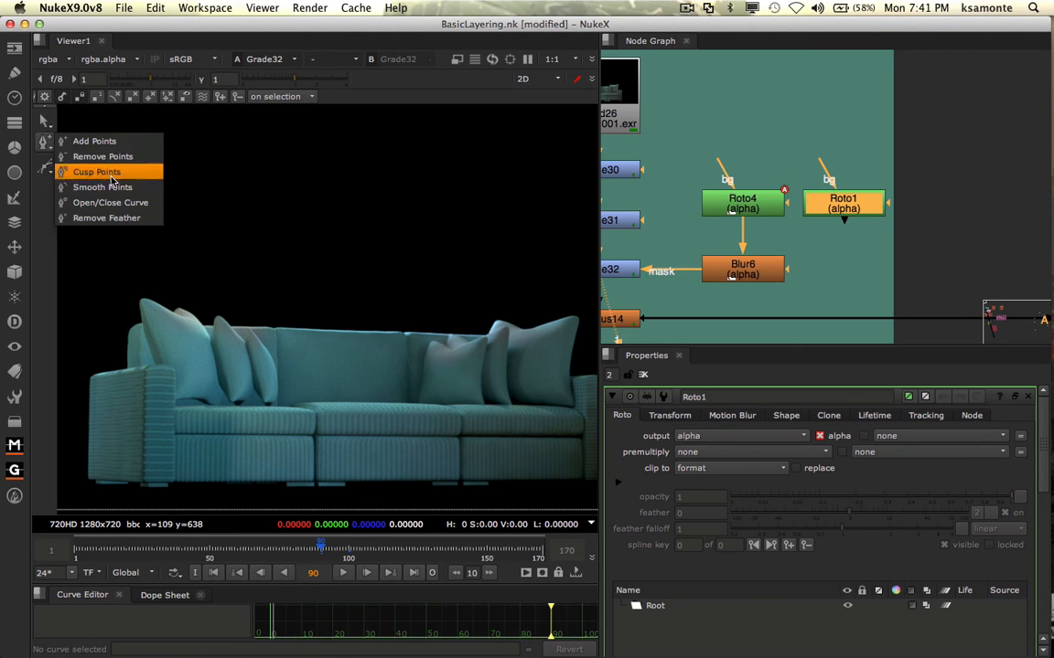
left_click(43, 167)
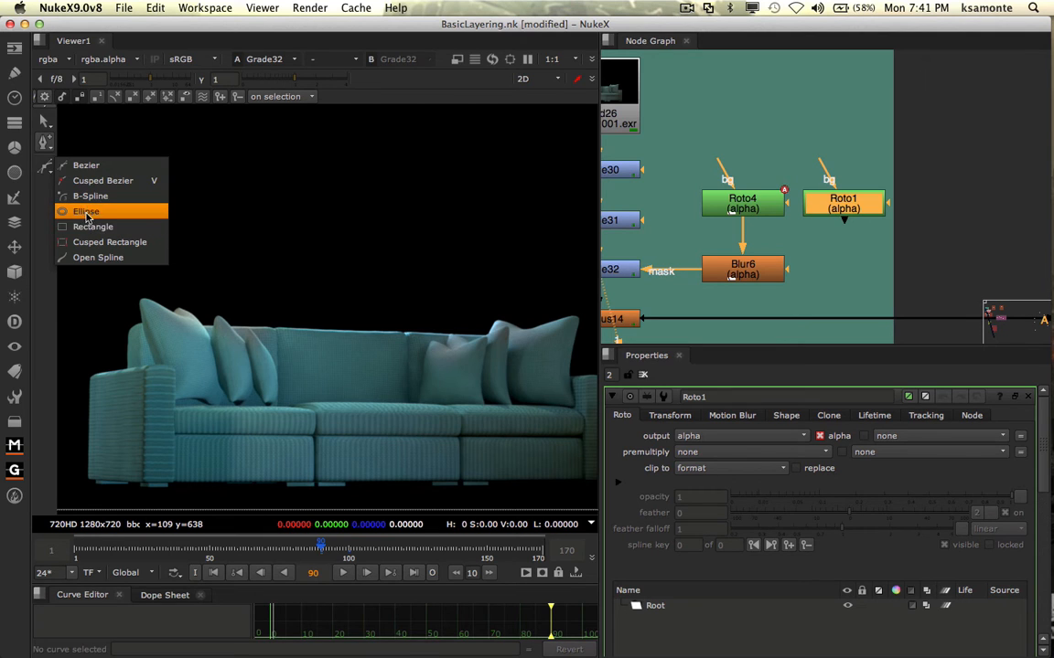
Draw a closed five-point Bezier shape in the empty area just above the couch's backrest
left_click(97, 168)
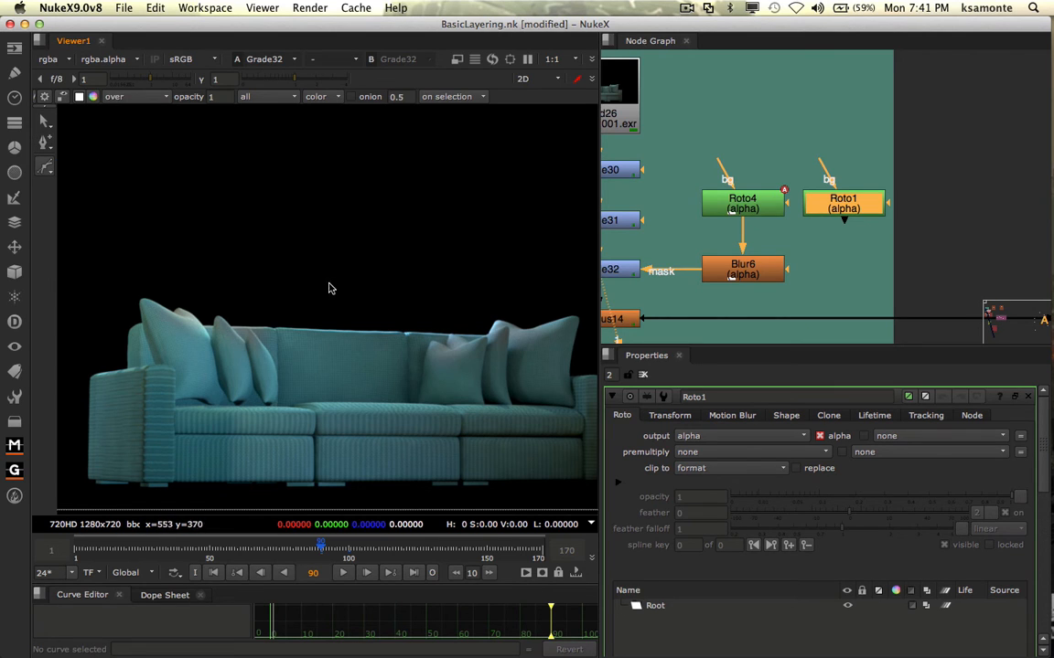
left_click(252, 287)
left_click(272, 318)
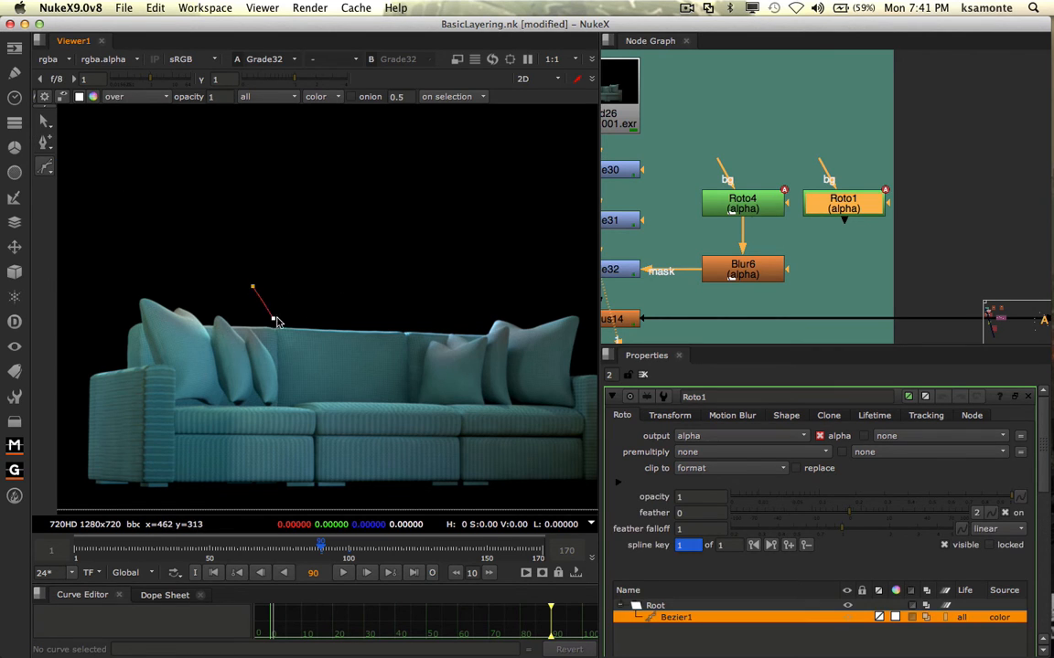
left_click(400, 314)
left_click(394, 279)
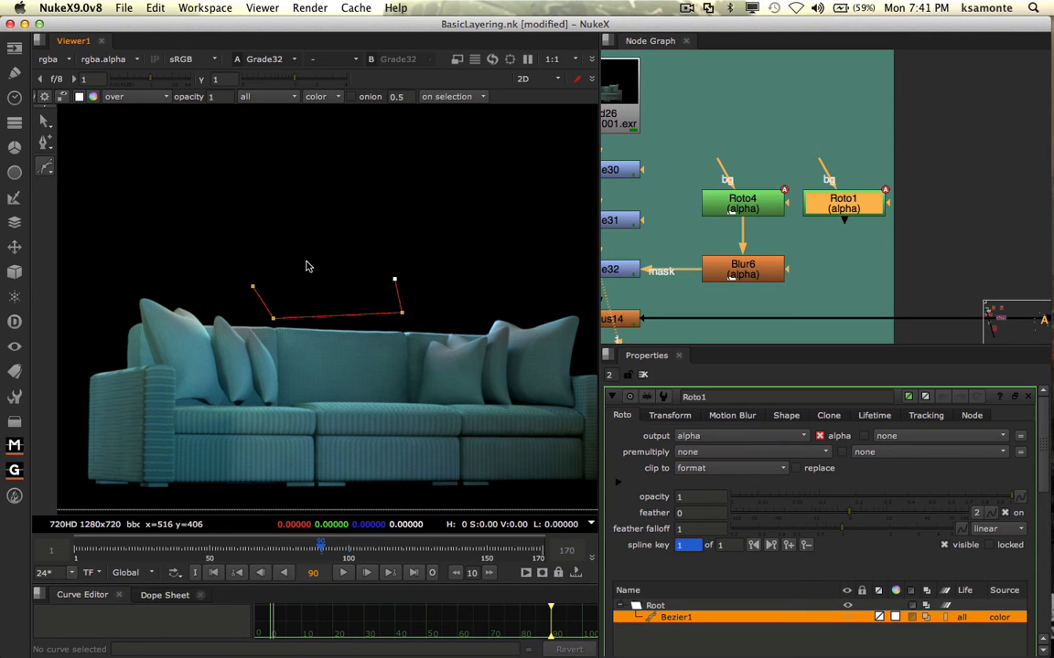
left_click(307, 263)
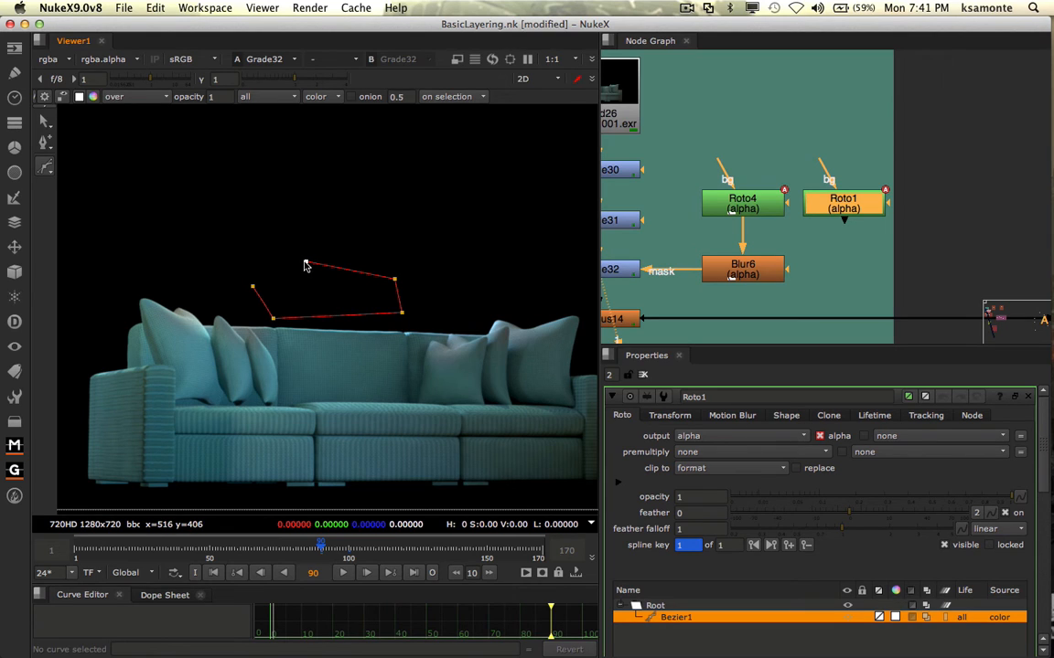
left_click(253, 287)
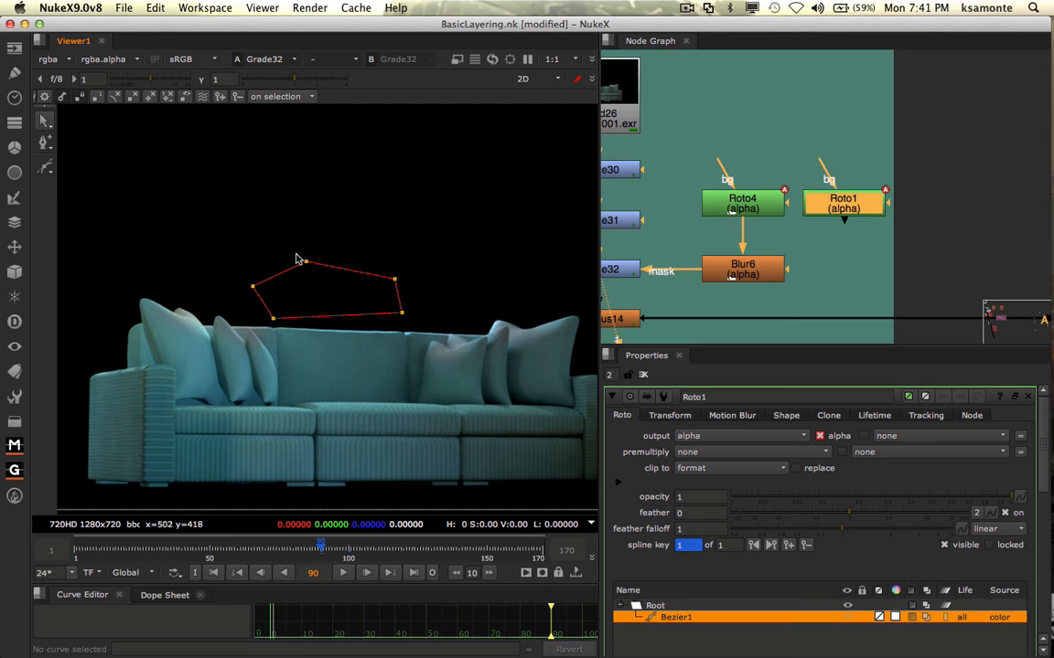
Select the whole Bezier shape above the couch and delete it
left_click_drag(216, 218, 435, 375)
left_click_drag(355, 297, 362, 306)
key("Delete")
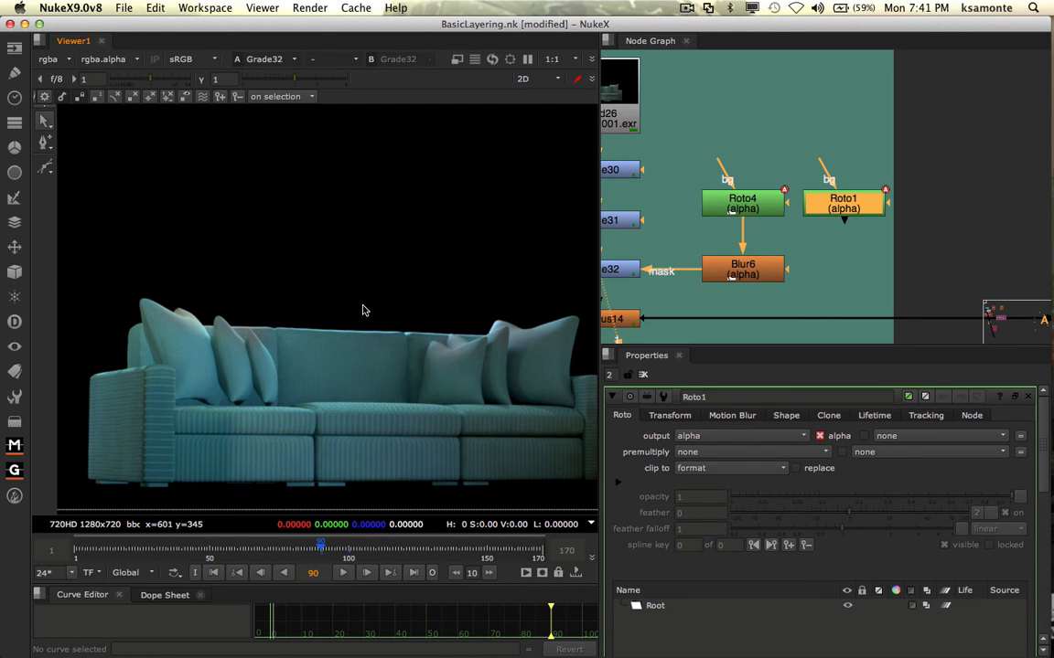
Reopen the Roto4 node's properties and delete the unused Roto1 node
double_click(629, 269)
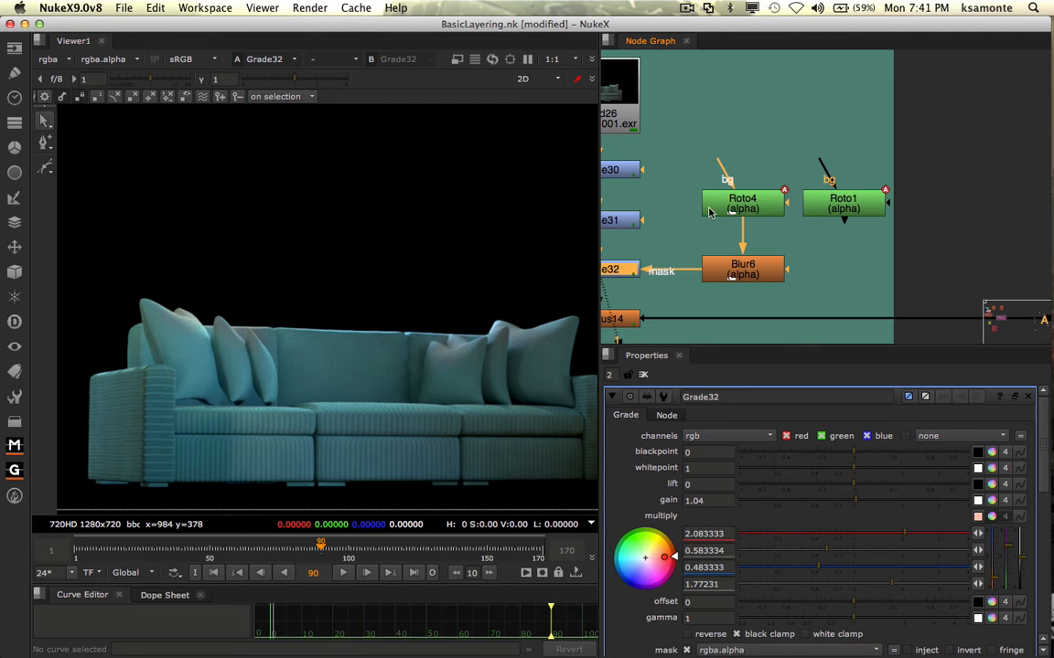
double_click(709, 209)
left_click(835, 202)
key("Delete")
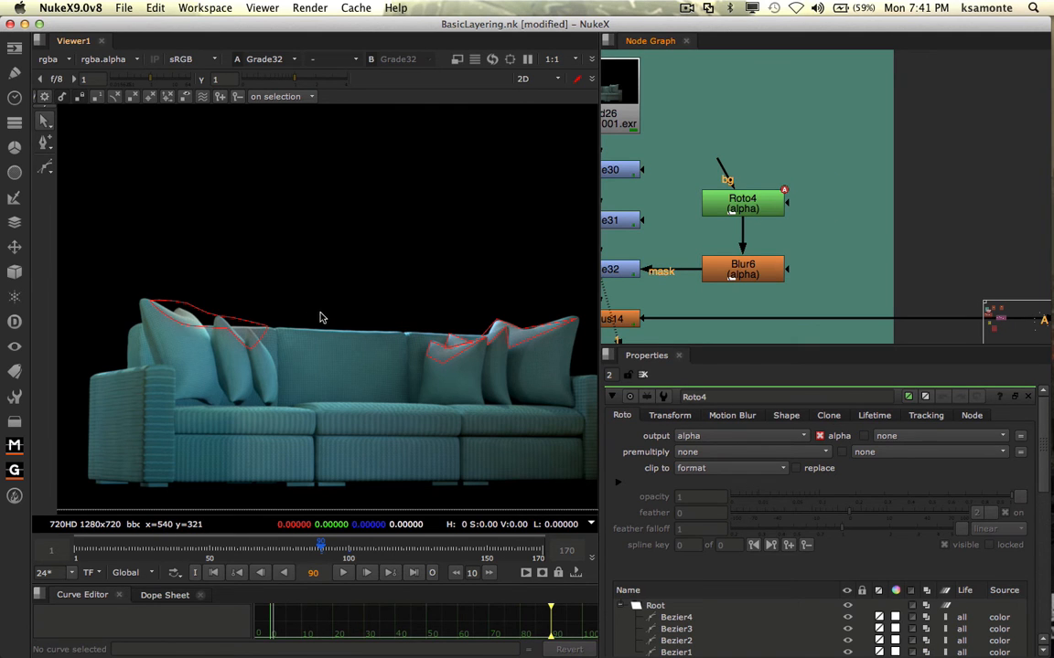
Examine how the Roto4 shapes follow the upper edges of the pillows on both sides of the couch
scroll(178, 316, "up", 5)
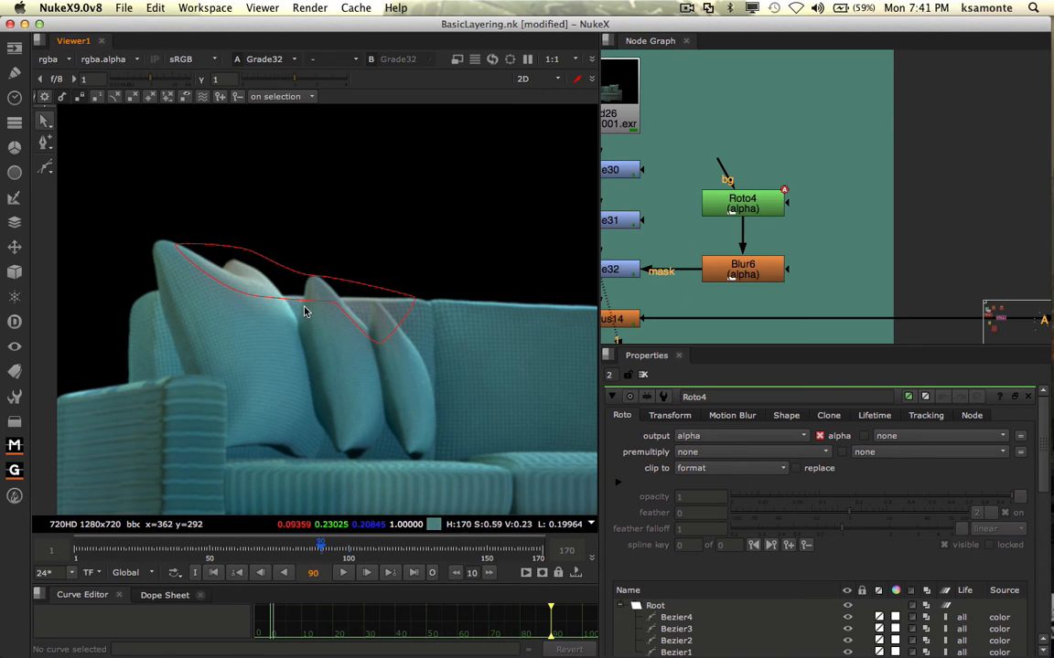
left_click_drag(424, 317, 275, 322)
left_click_drag(482, 320, 313, 325)
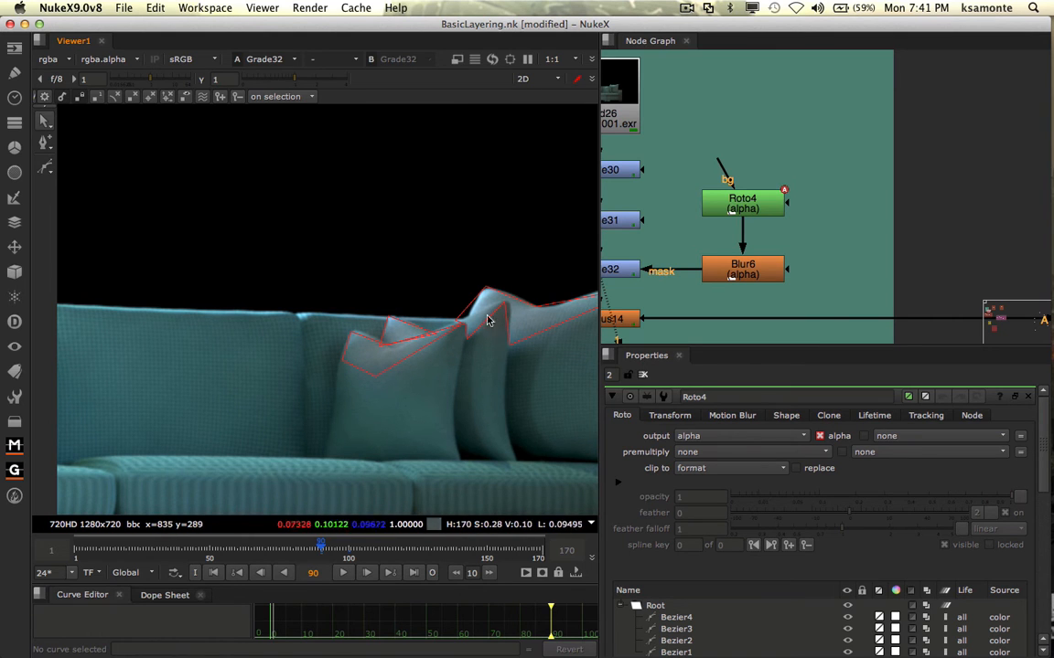
left_click_drag(469, 318, 540, 291)
left_click_drag(321, 290, 441, 279)
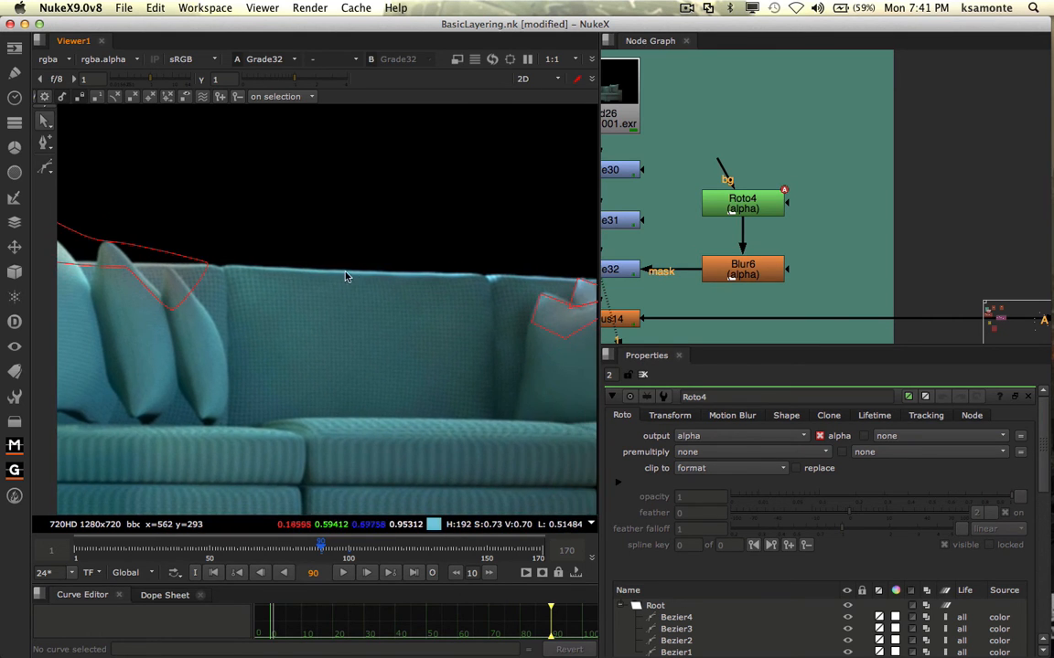
left_click_drag(216, 265, 365, 262)
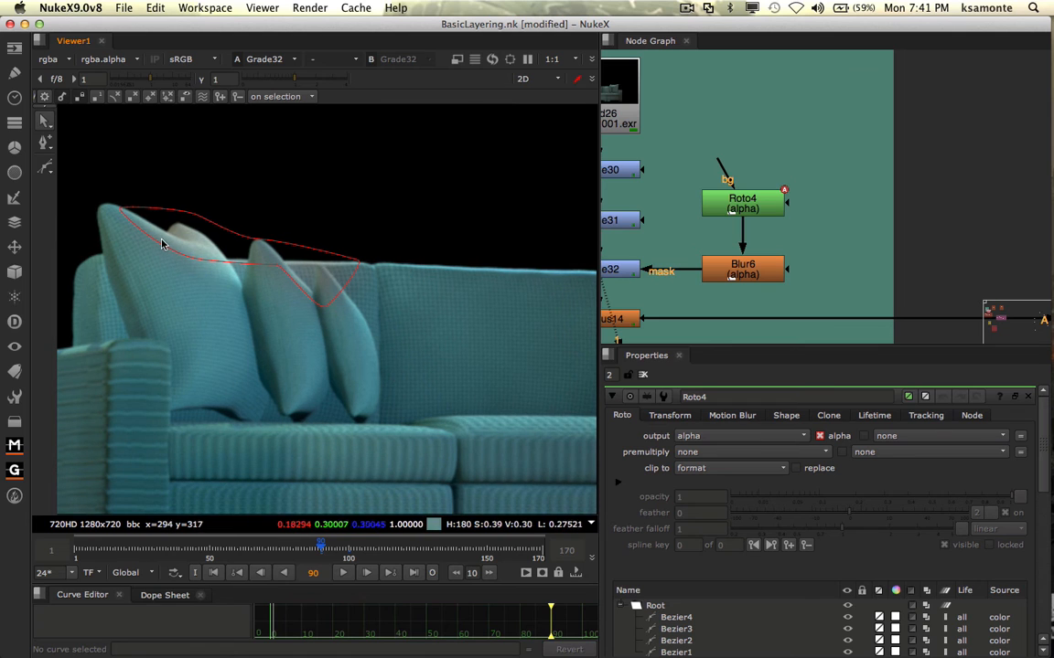
Reopen Grade32's settings and examine its masked color correction along the tops of the pillows
left_click_drag(659, 237, 718, 203)
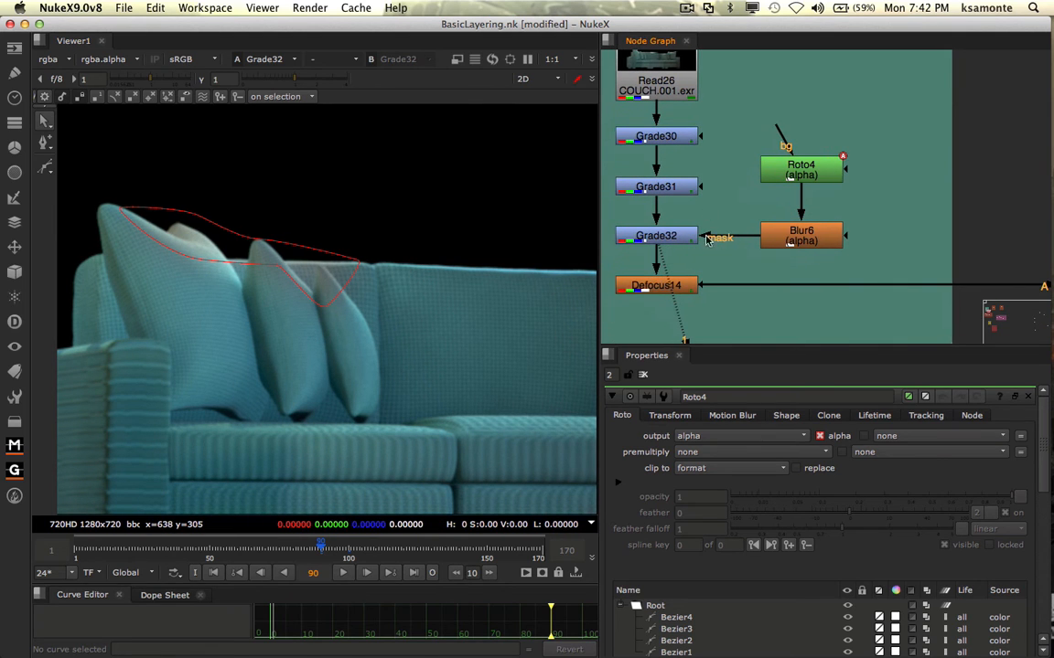
double_click(656, 236)
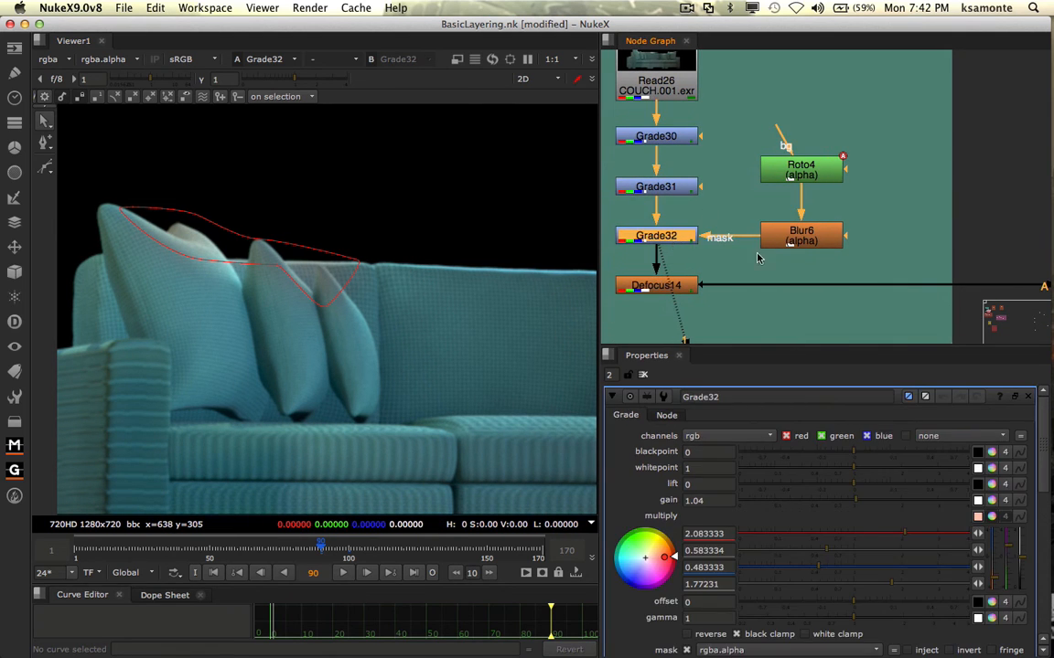
left_click_drag(739, 270, 737, 204)
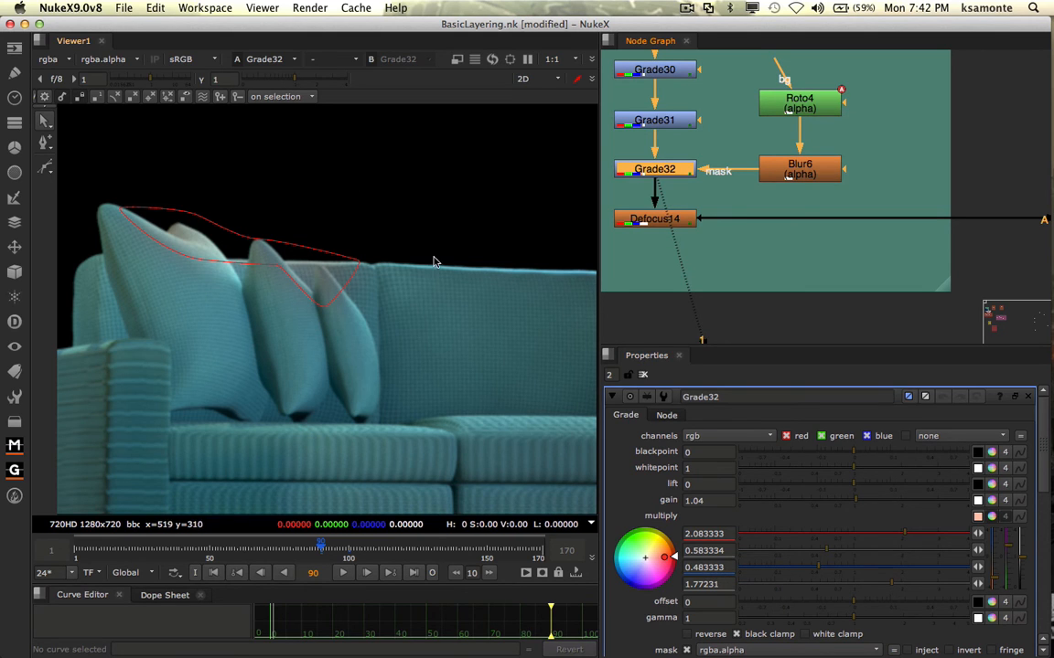
left_click_drag(567, 285, 421, 286)
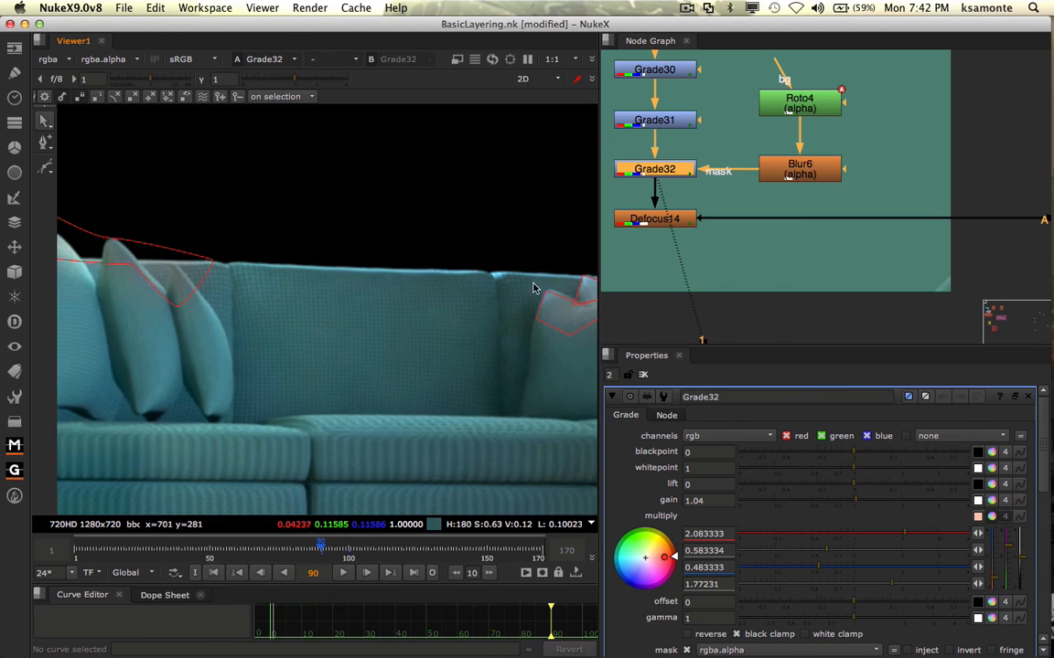
left_click_drag(534, 288, 367, 286)
scroll(372, 288, "down", 5)
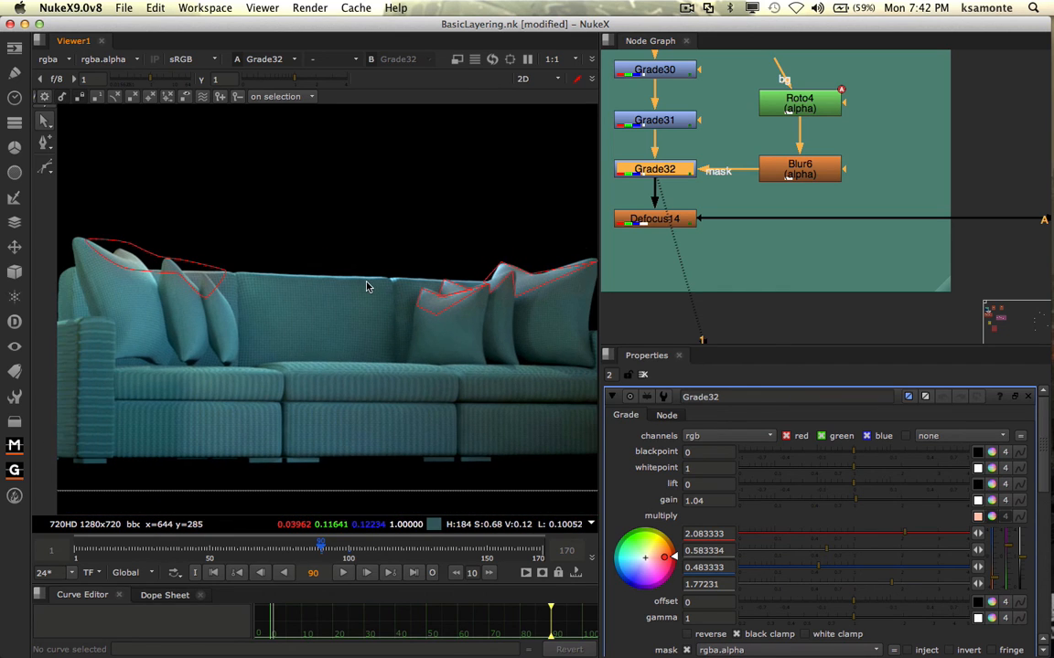
Hide the viewer overlay to see the couch without roto outlines and reopen the Roto4 node's properties
key("o")
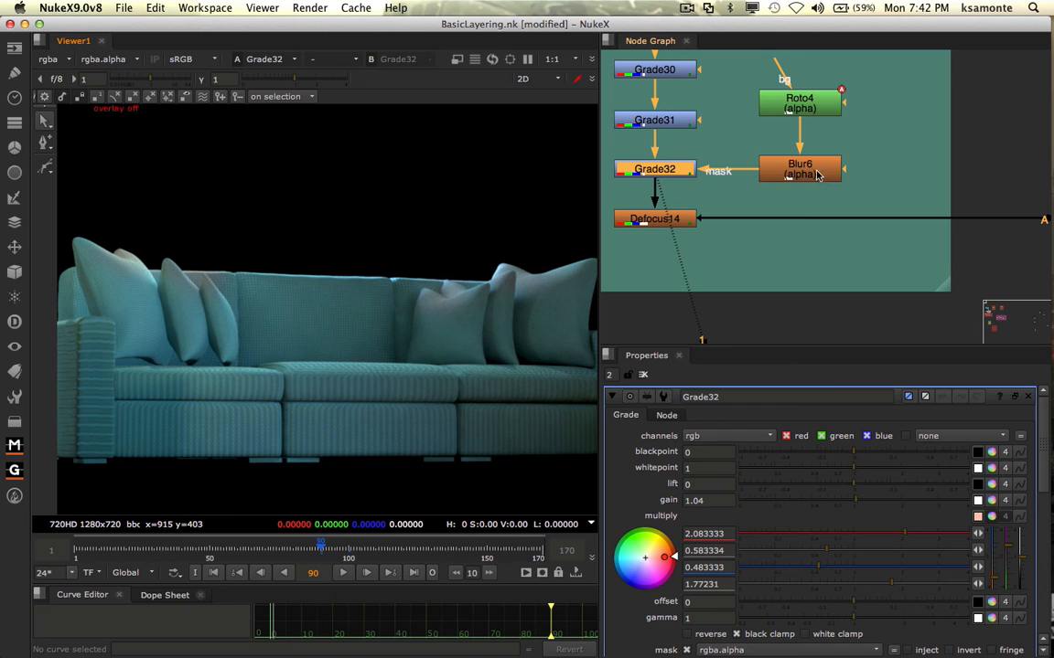
left_click(777, 169)
double_click(819, 100)
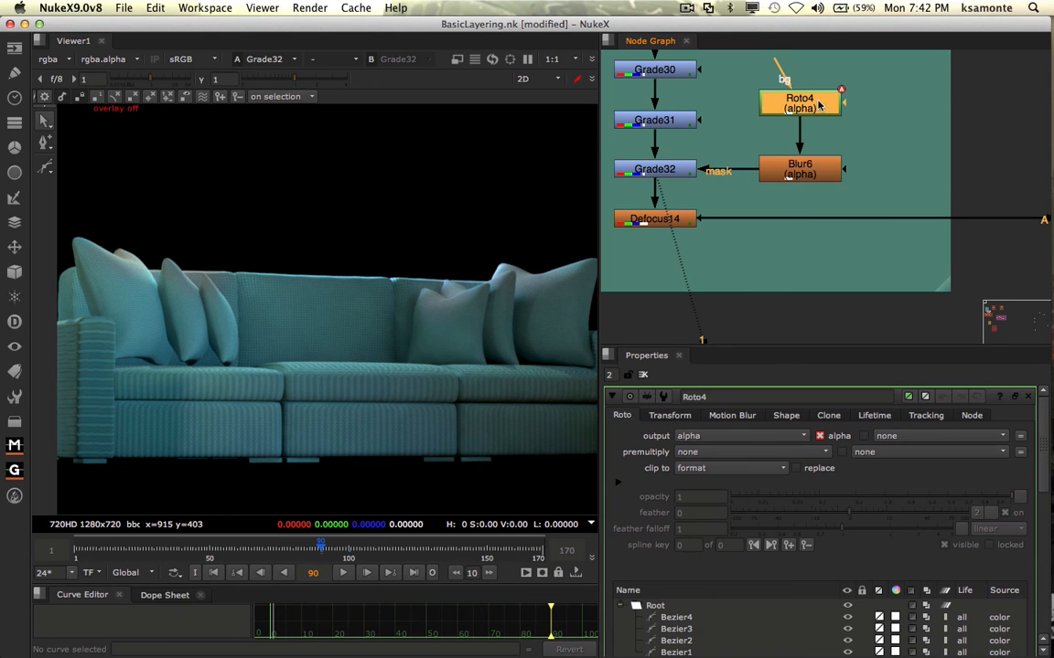
Compare the pillow-top correction with Blur6 disabled and enabled, leaving the blur enabled, and open its settings
left_click(820, 173)
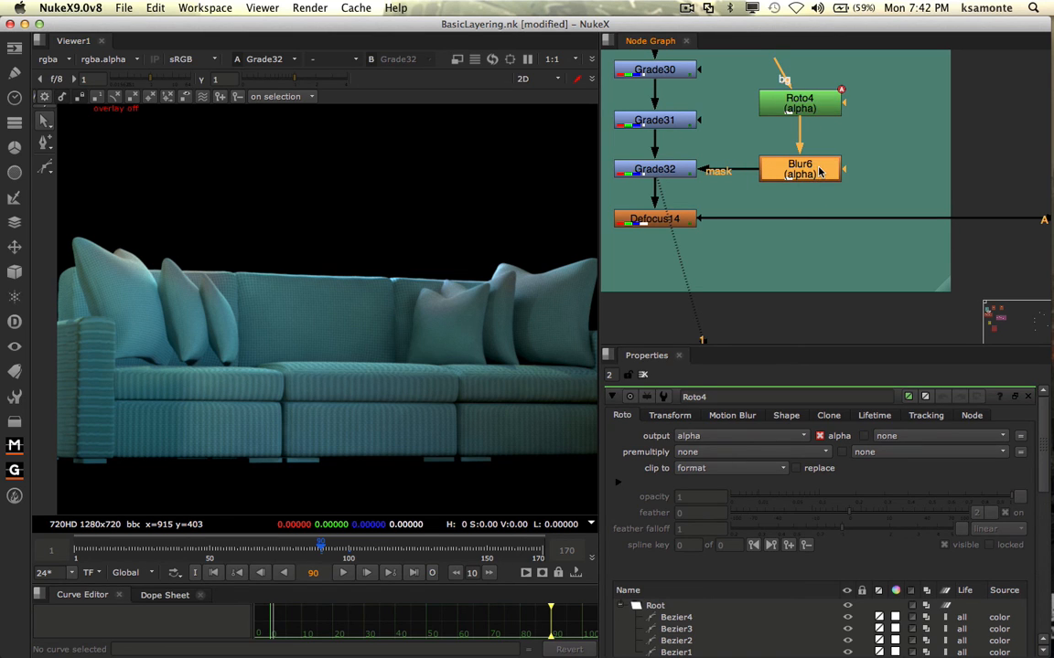
key("d")
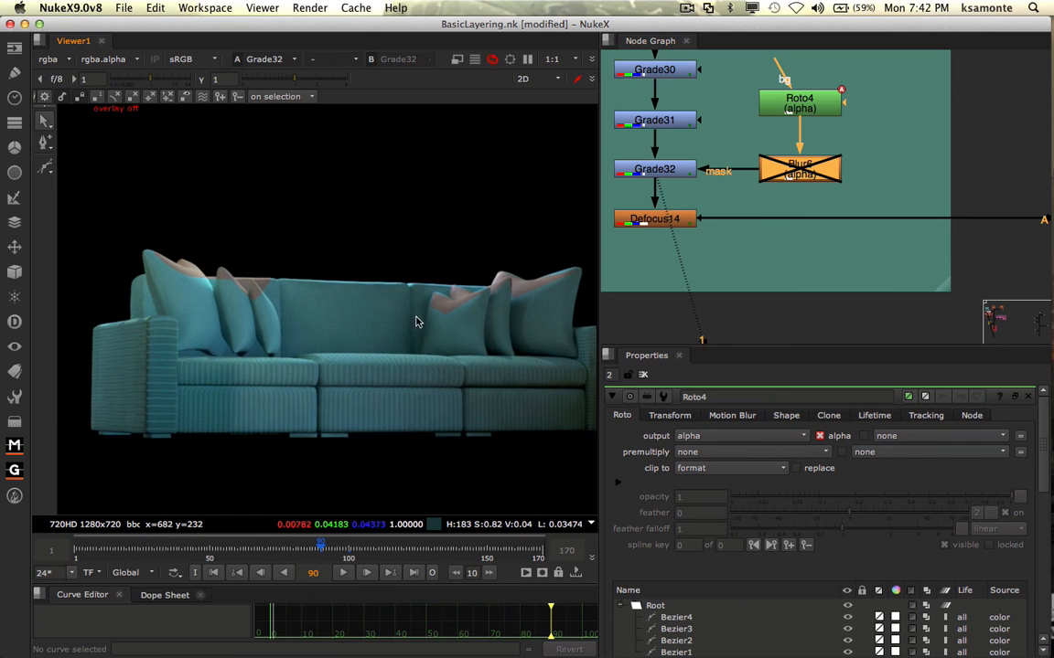
mouse_move(421, 322)
left_mouse_down()
mouse_move(437, 320)
mouse_move(423, 322)
left_mouse_up()
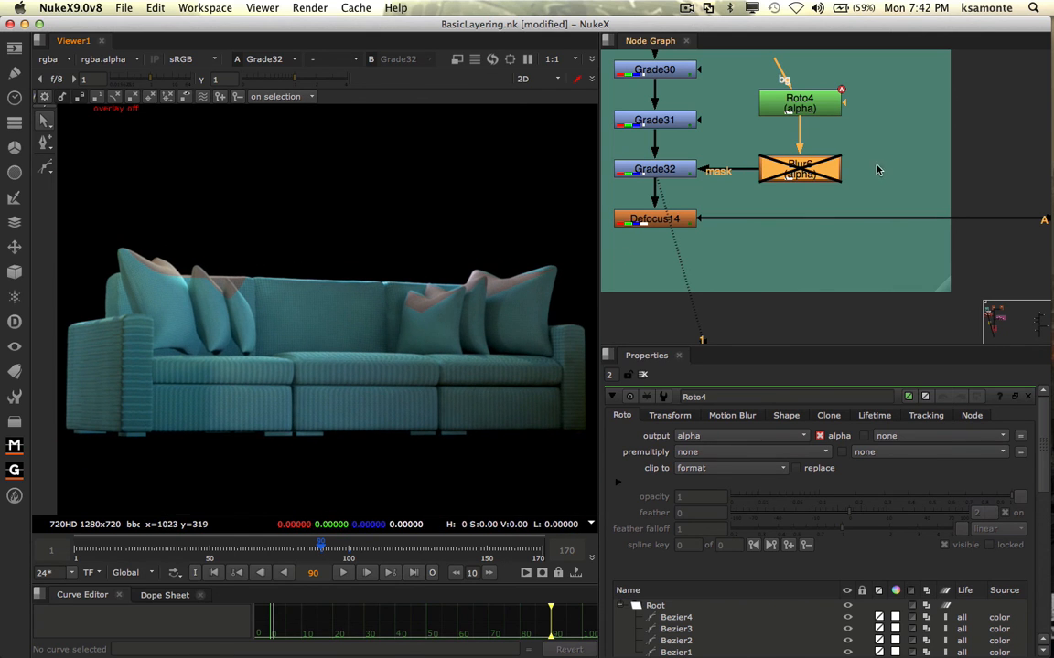
left_click(823, 177)
key("d")
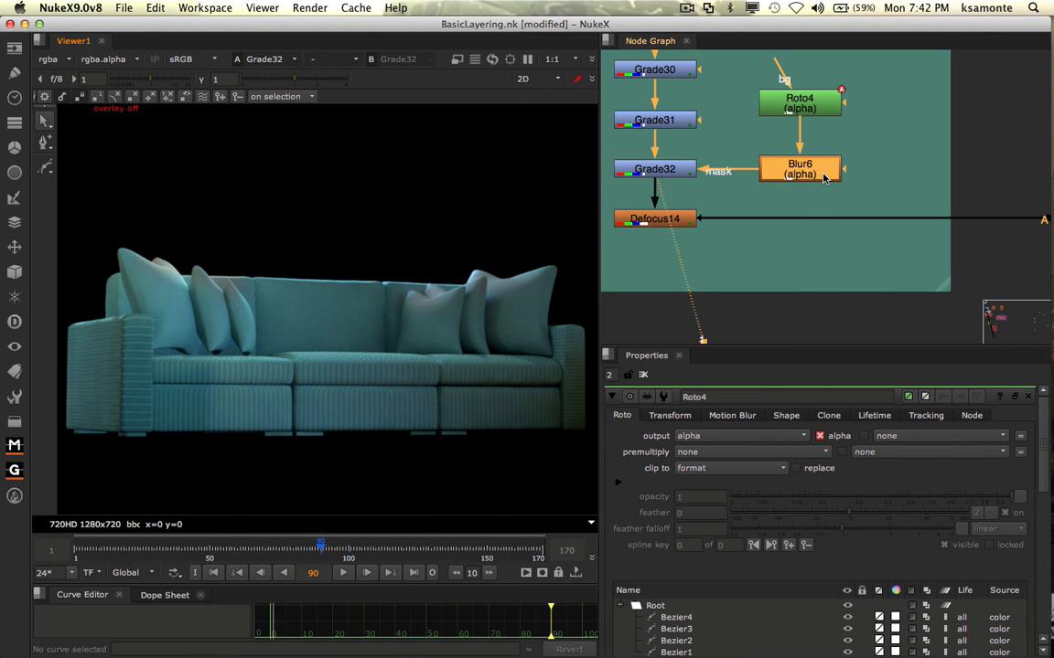
key("d")
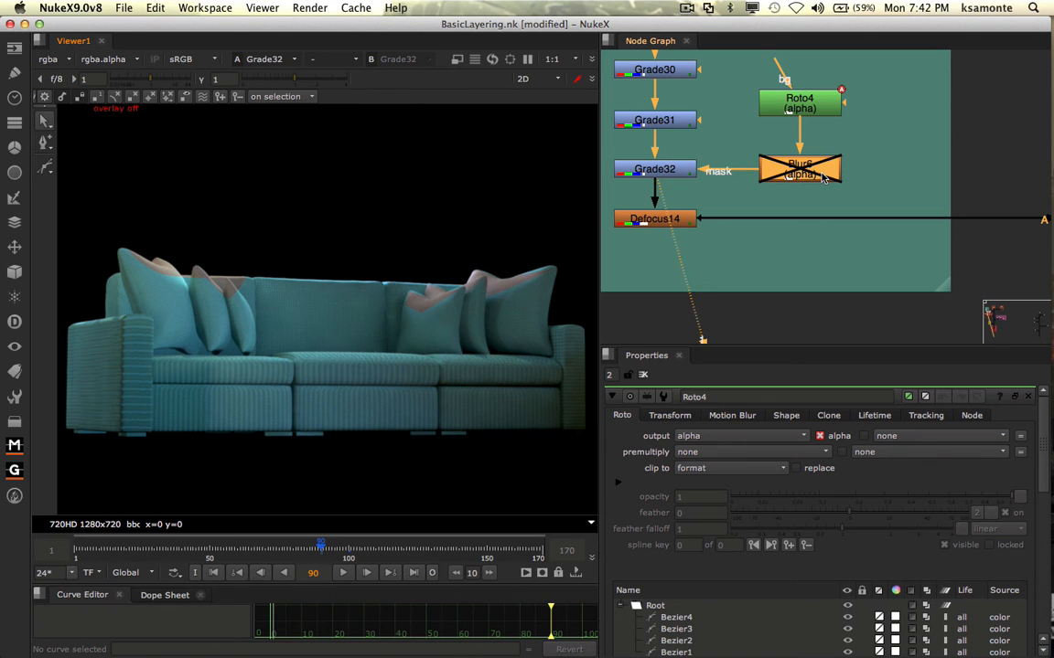
key("d")
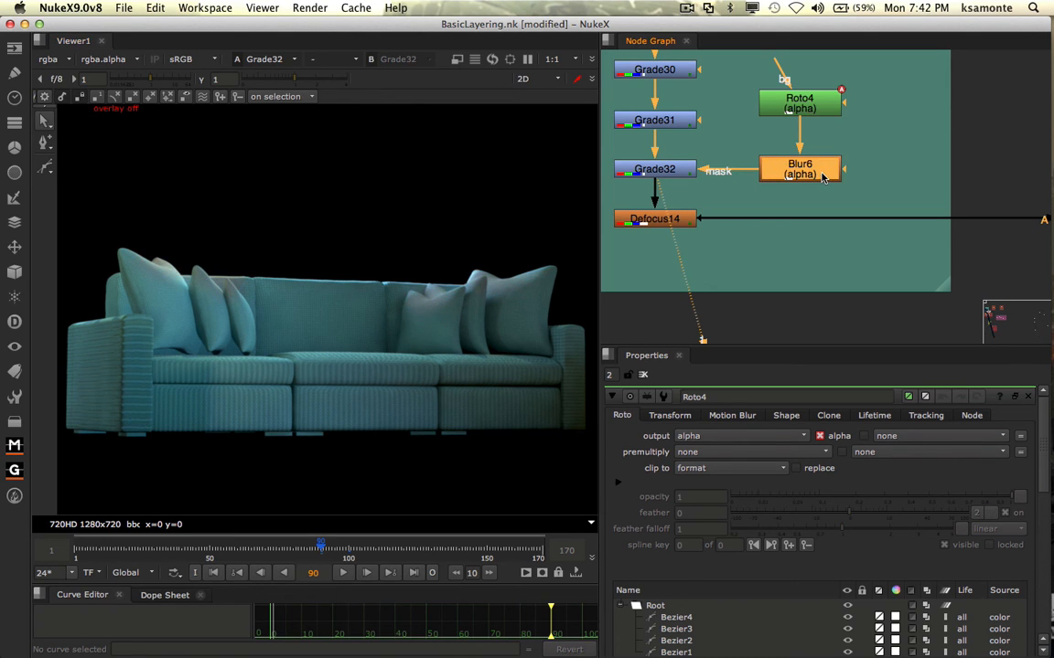
double_click(823, 178)
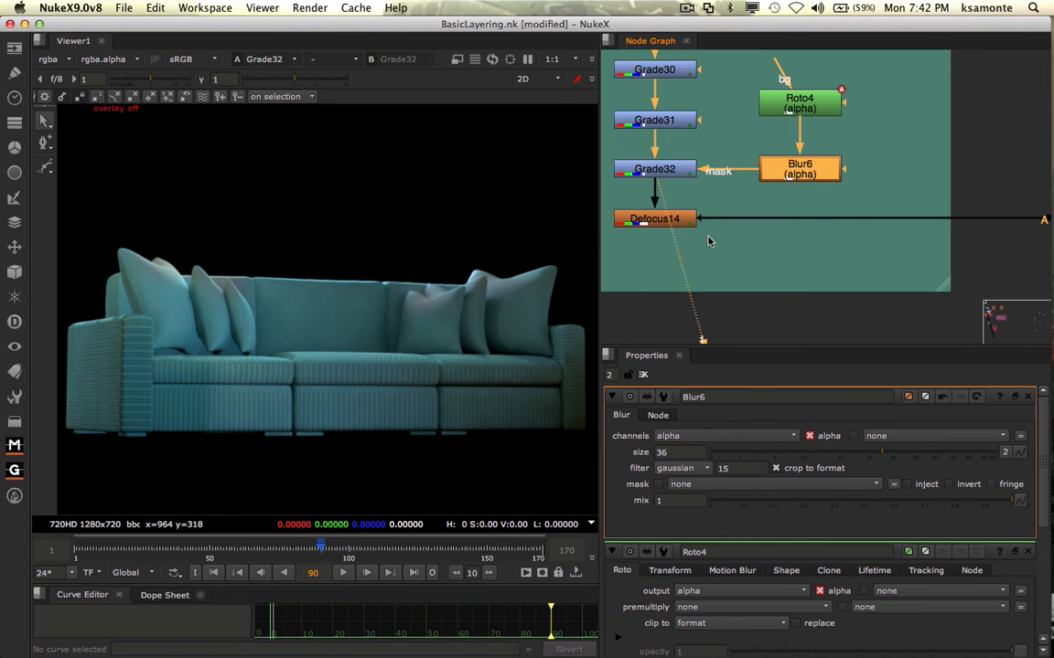
Open Defocus14's settings and view its softened couch output in the viewer
scroll(708, 240, "down", 3)
left_click(682, 194)
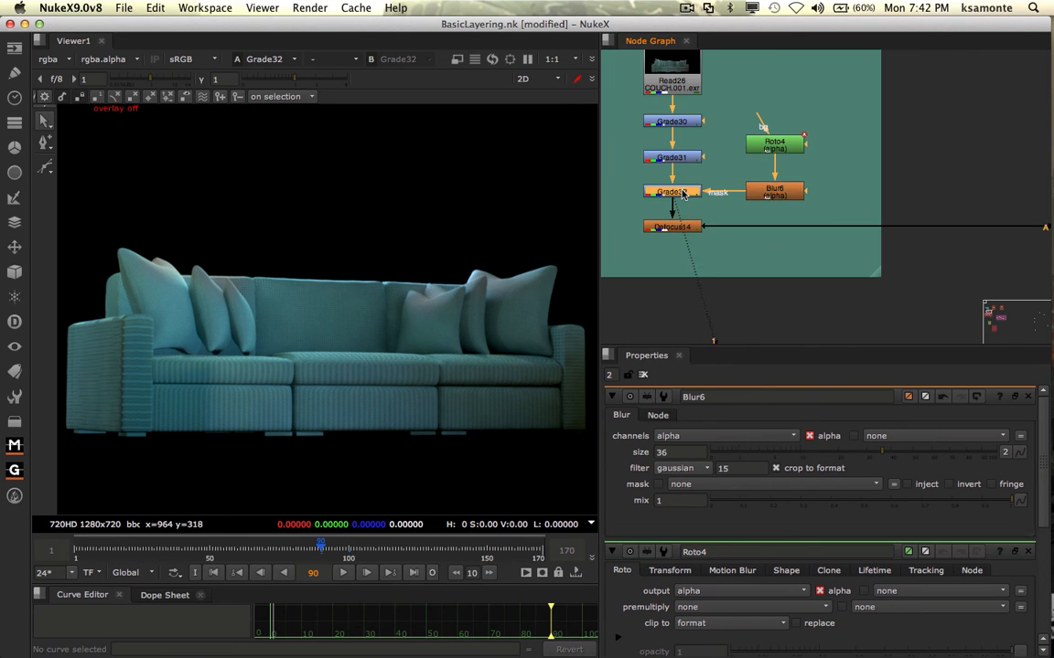
left_click(694, 229)
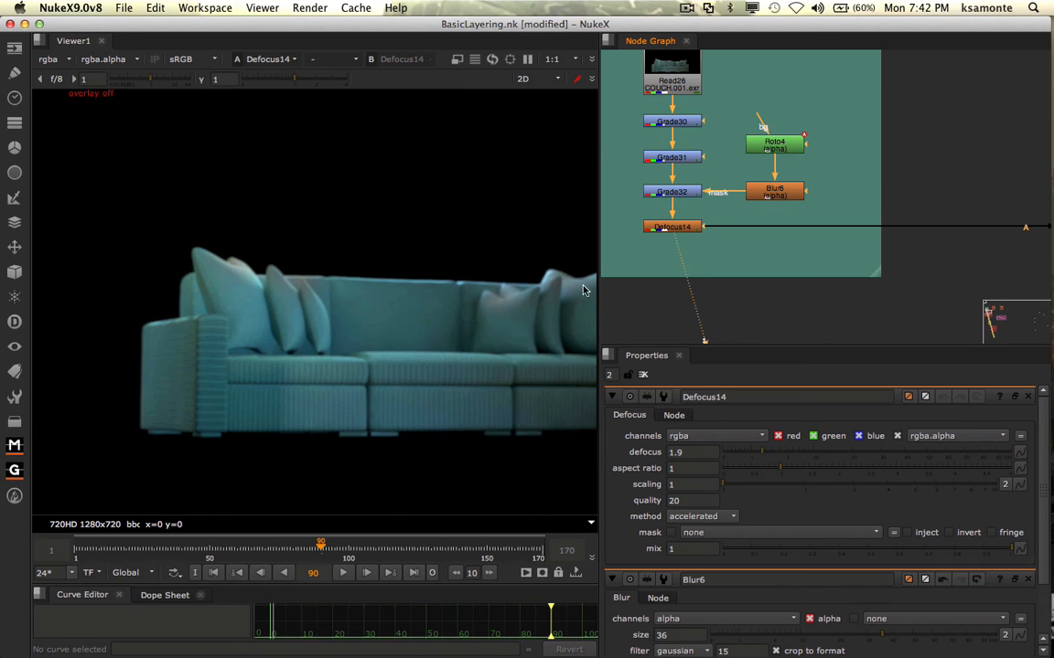
View the merge node that combines the Couch and BackGround branches, and inspect the couch within the full room
scroll(743, 257, "down", 2)
scroll(741, 258, "down", 3)
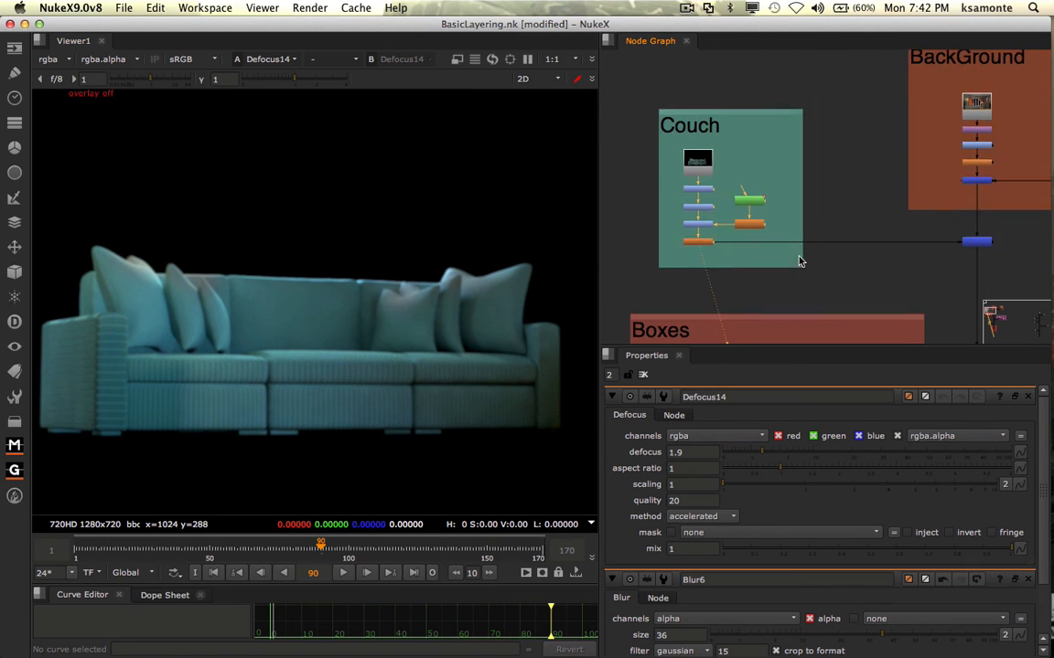
left_click_drag(783, 259, 687, 243)
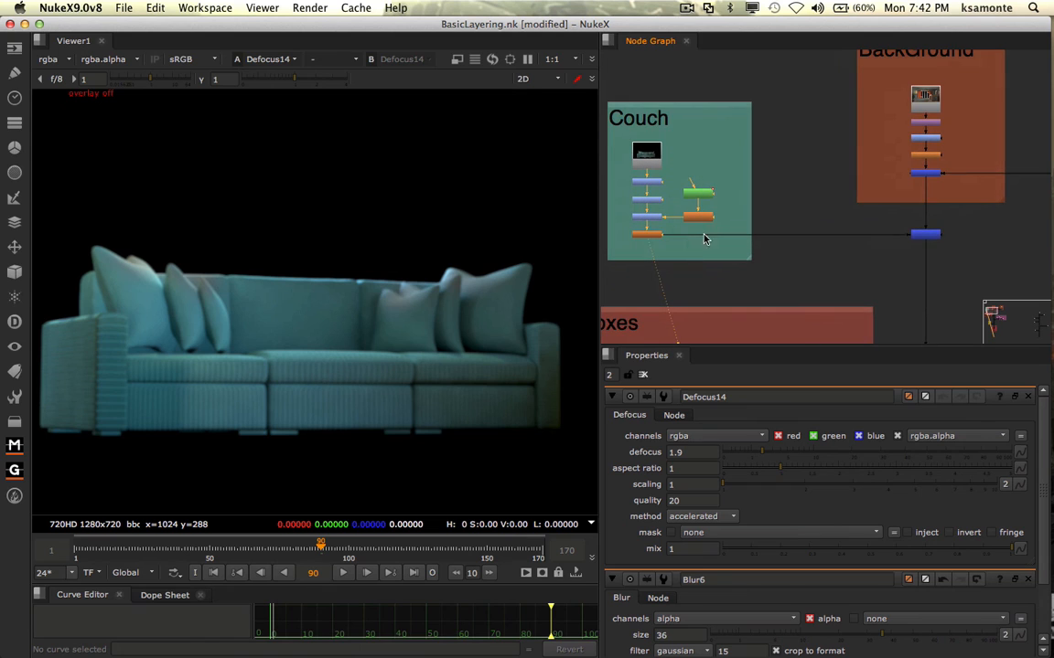
left_click(929, 237)
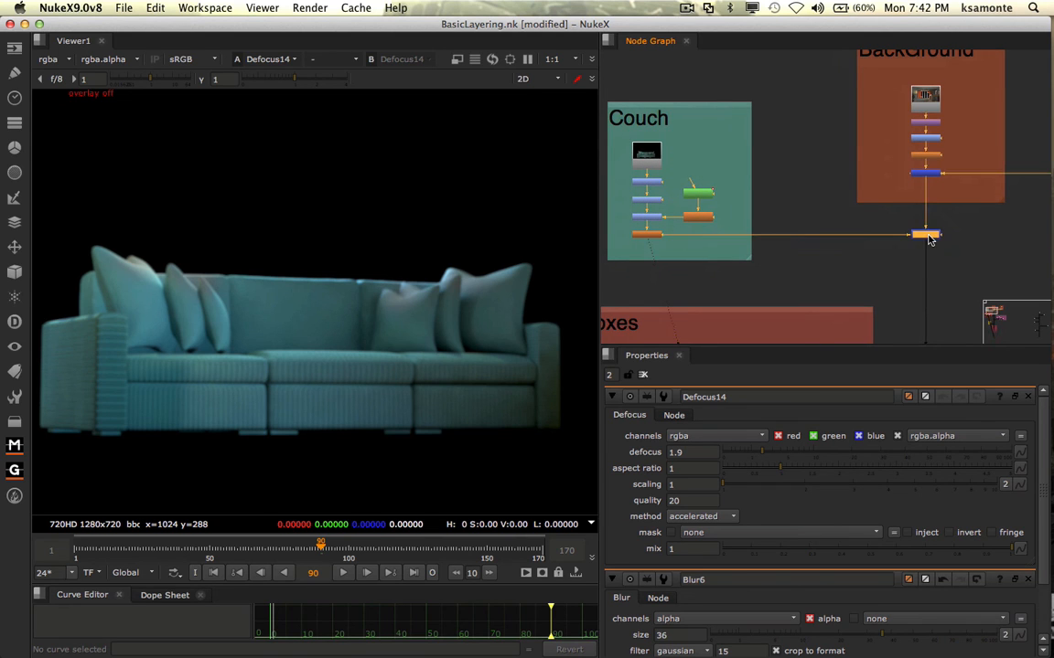
key("1")
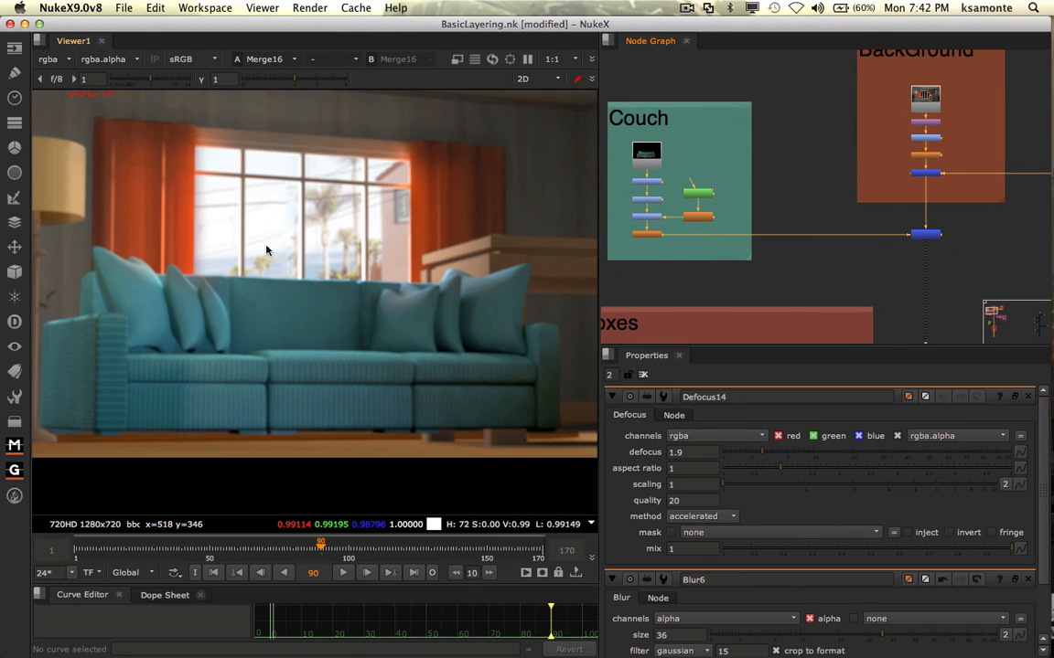
left_click_drag(323, 259, 315, 291)
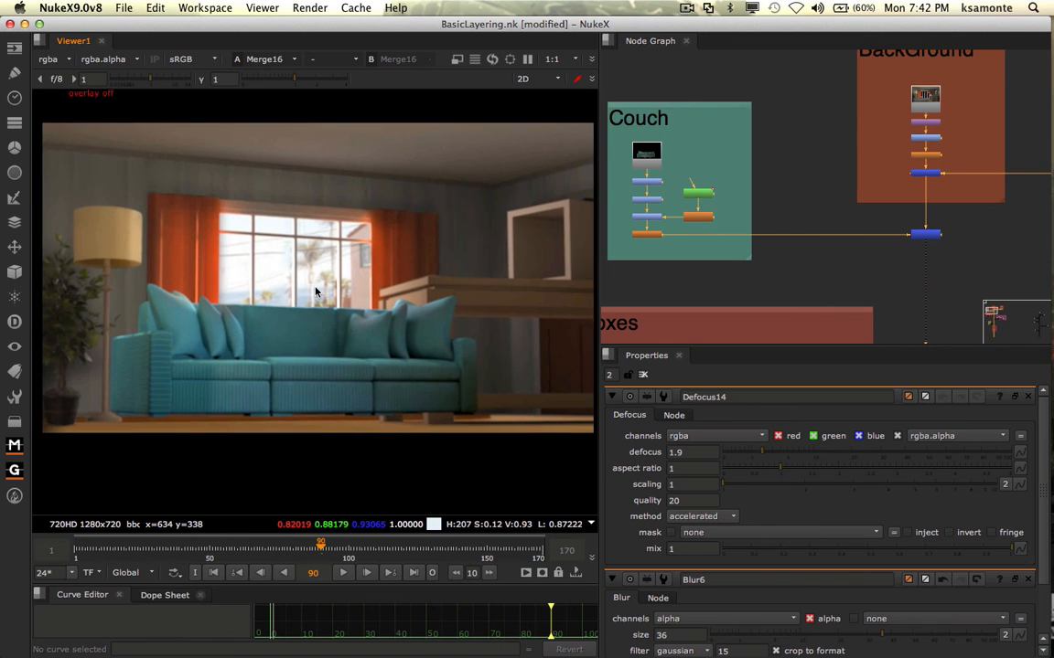
Examine how the BackGround and BG/Window node groups connect to the couch merge in the node graph
left_click_drag(973, 114, 894, 155)
scroll(886, 141, "down", 4)
scroll(903, 134, "up", 2)
scroll(905, 137, "down", 1)
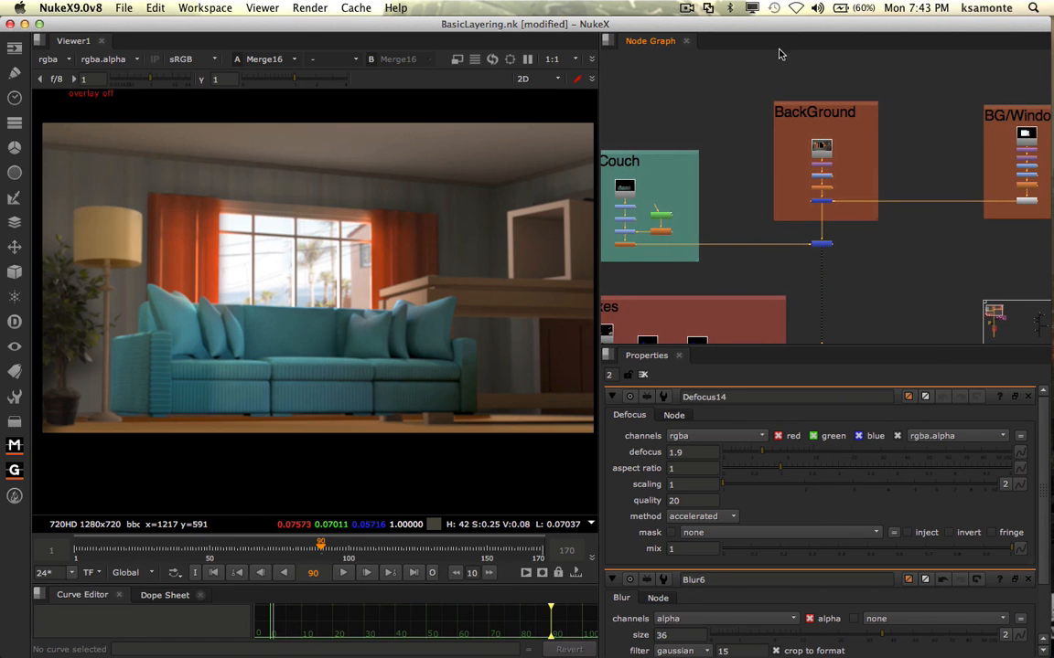